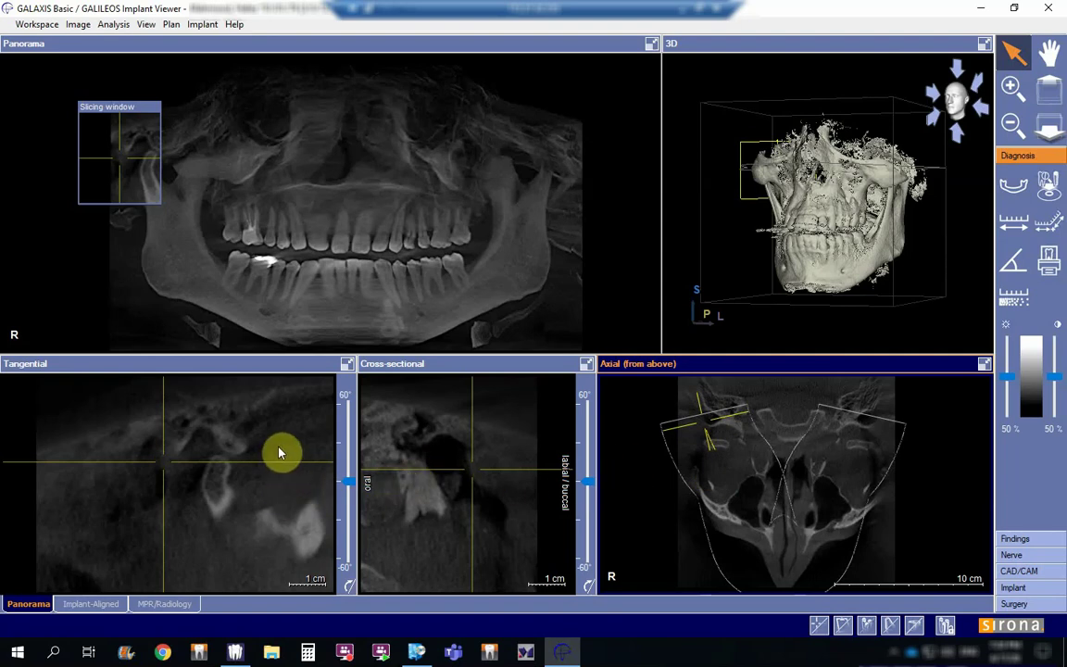
- Move the slicing window over the upper right molars and examine the tangential slices there in an enlarged view
left_click(133, 373)
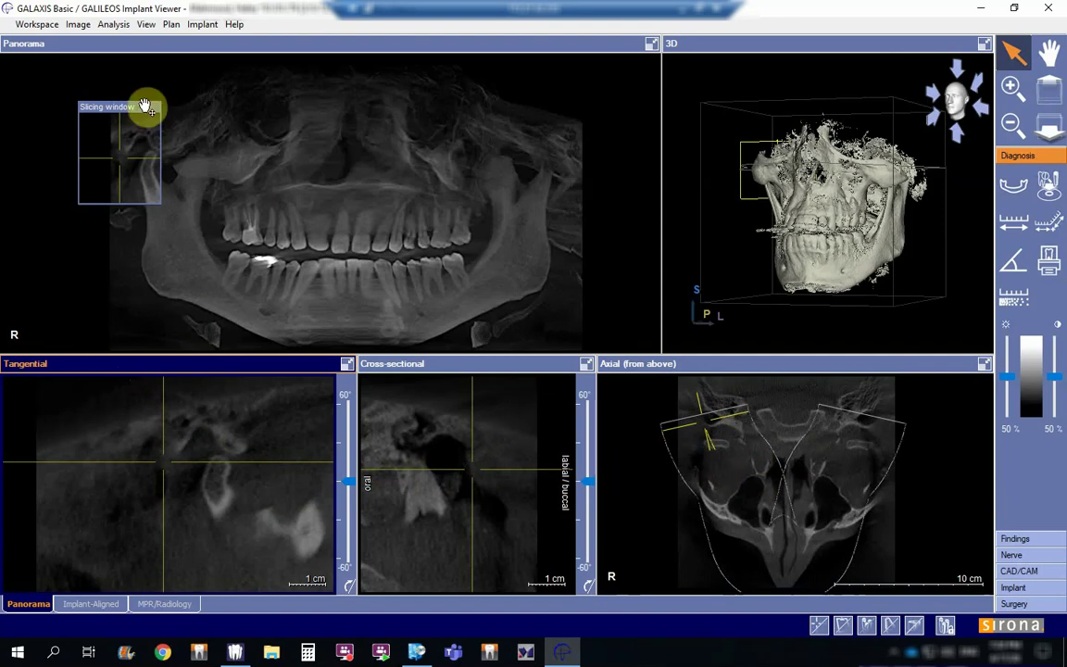
left_click_drag(146, 105, 297, 197)
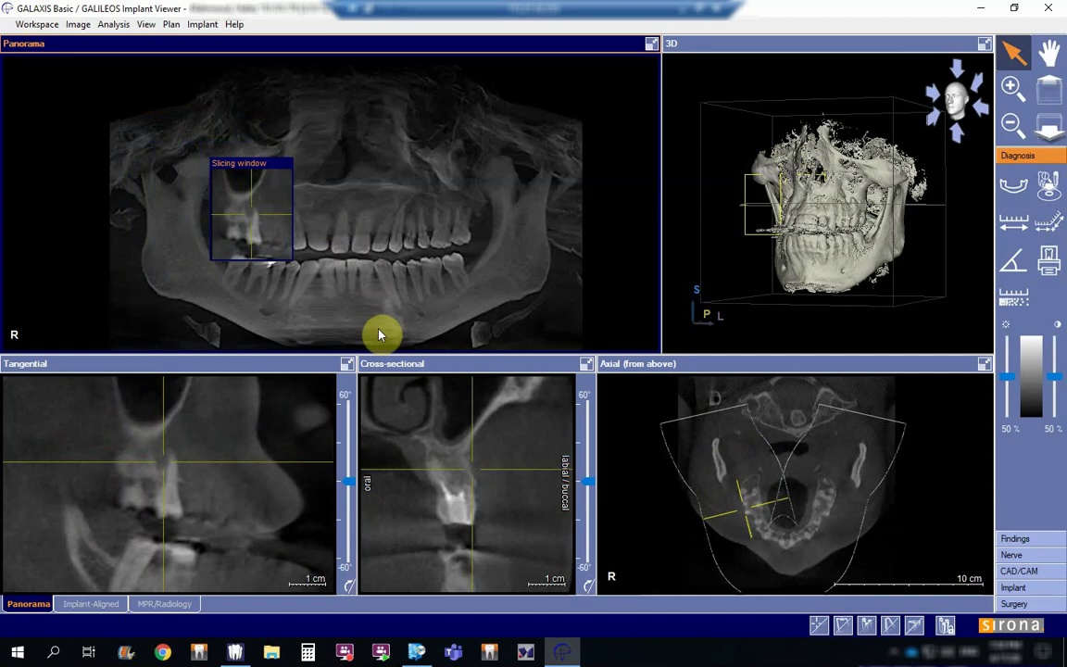
double_click(280, 363)
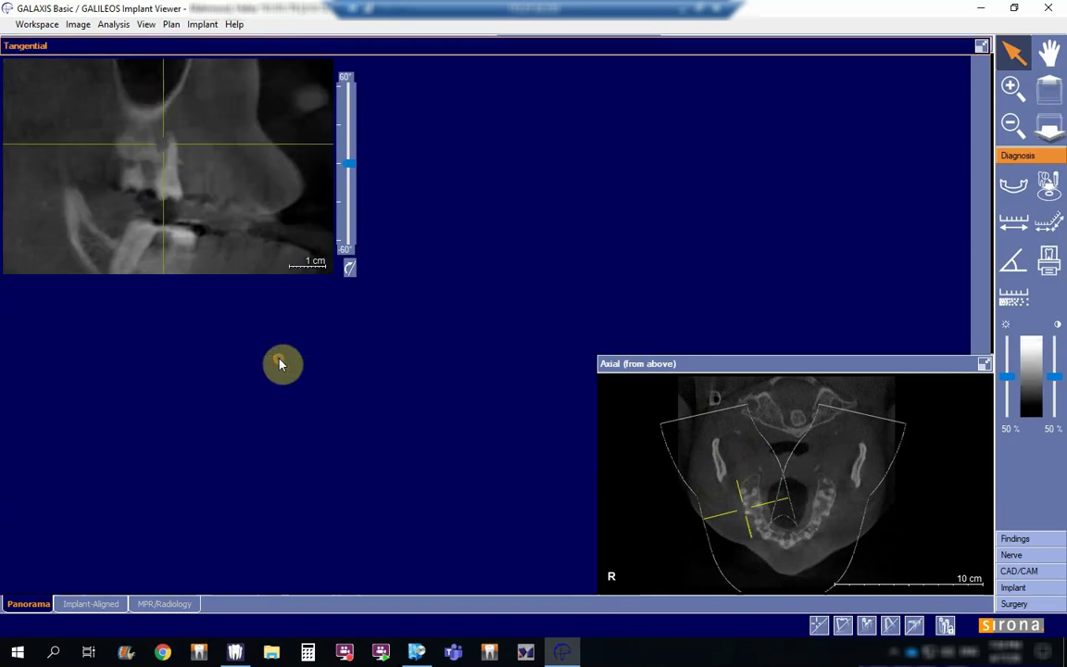
scroll(536, 452, "down", 5)
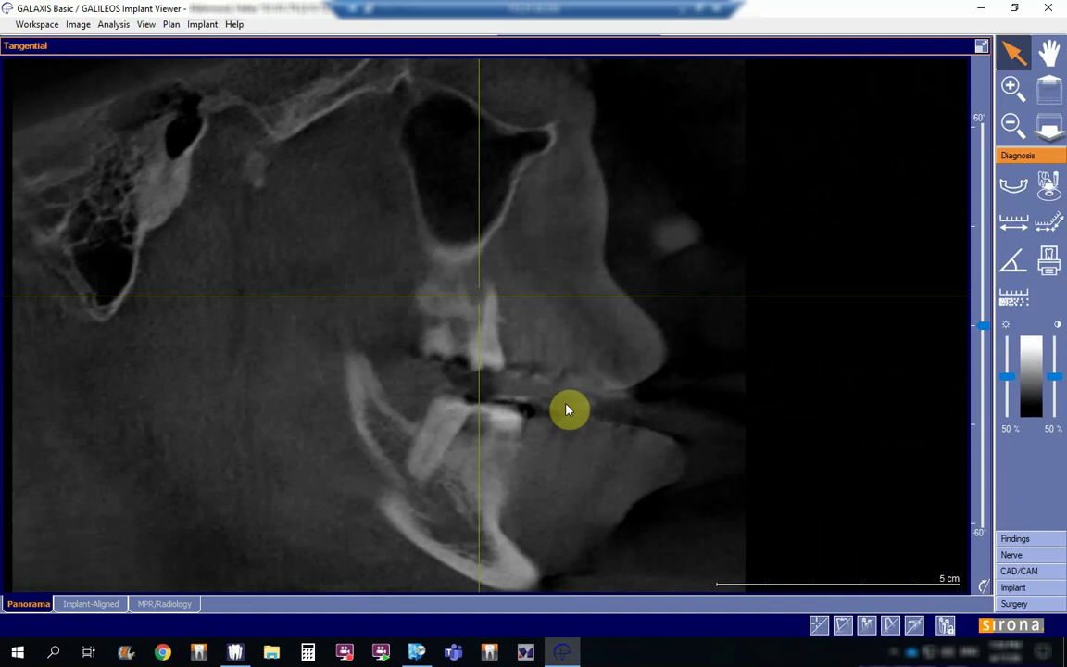
left_click_drag(635, 376, 638, 466)
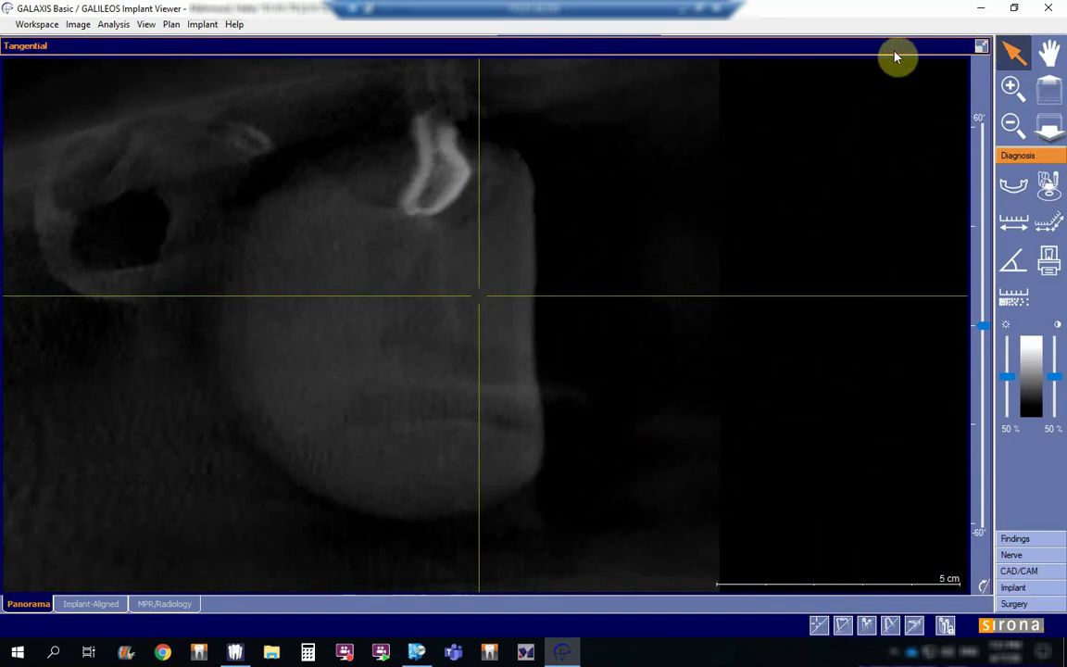
double_click(925, 46)
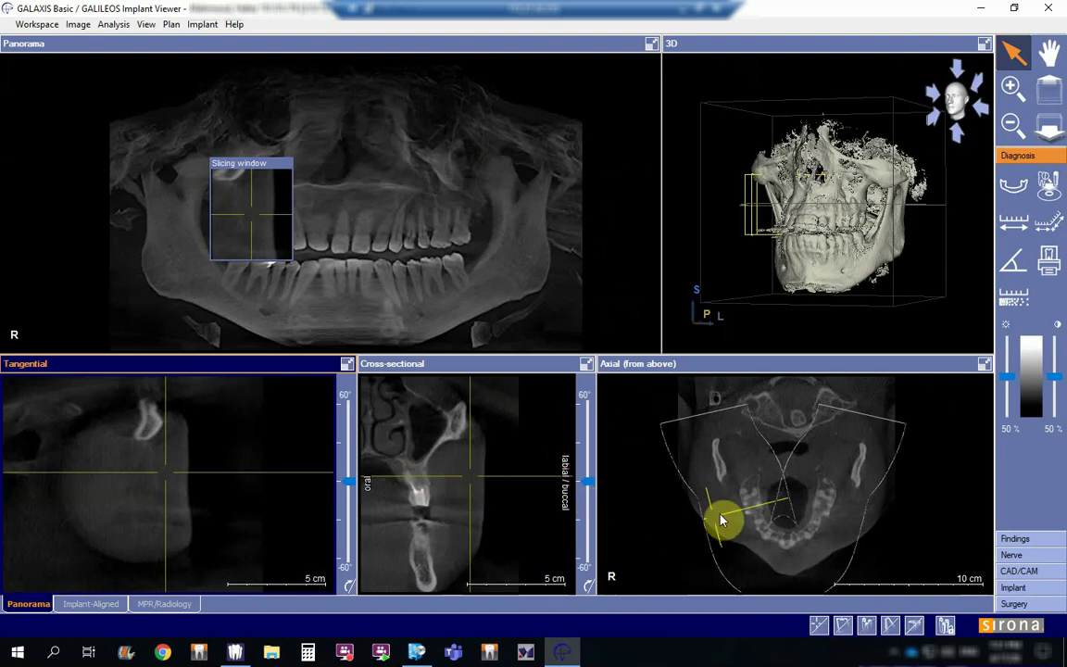
- Widen the tangential view and position the slices just behind the right mandibular ramus
left_click_drag(715, 513, 710, 444)
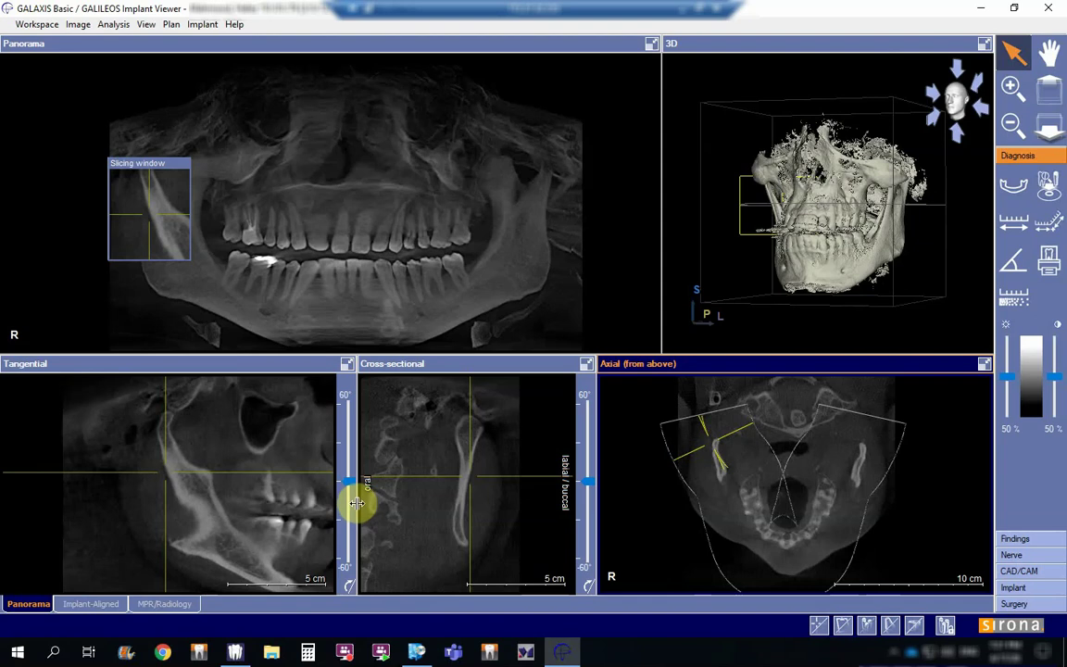
left_click_drag(356, 504, 433, 506)
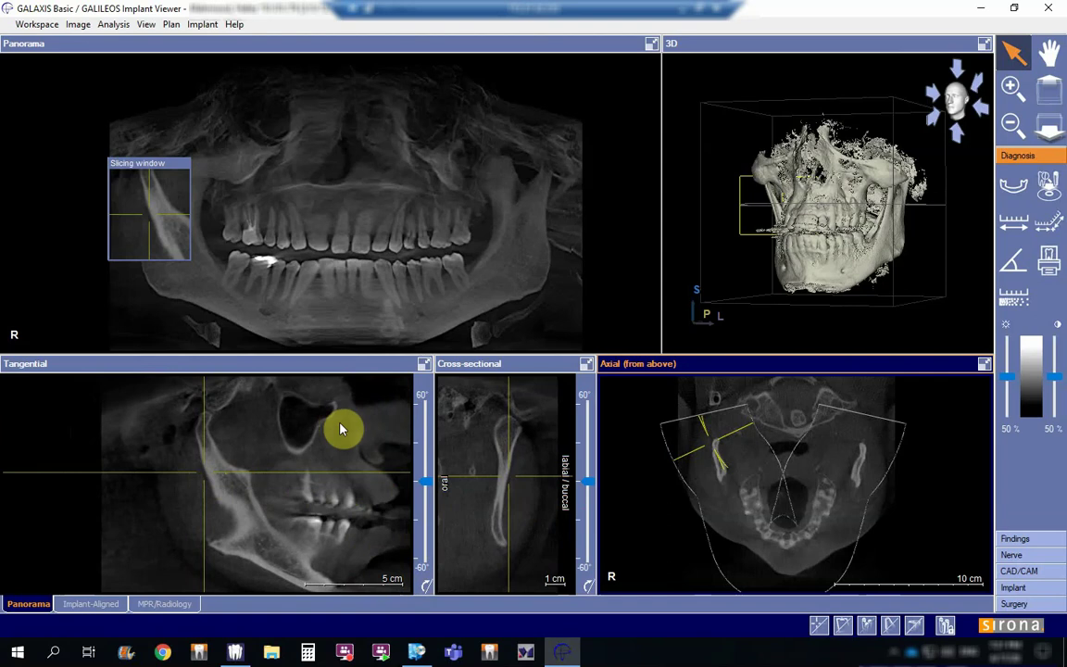
left_click_drag(208, 484, 132, 471)
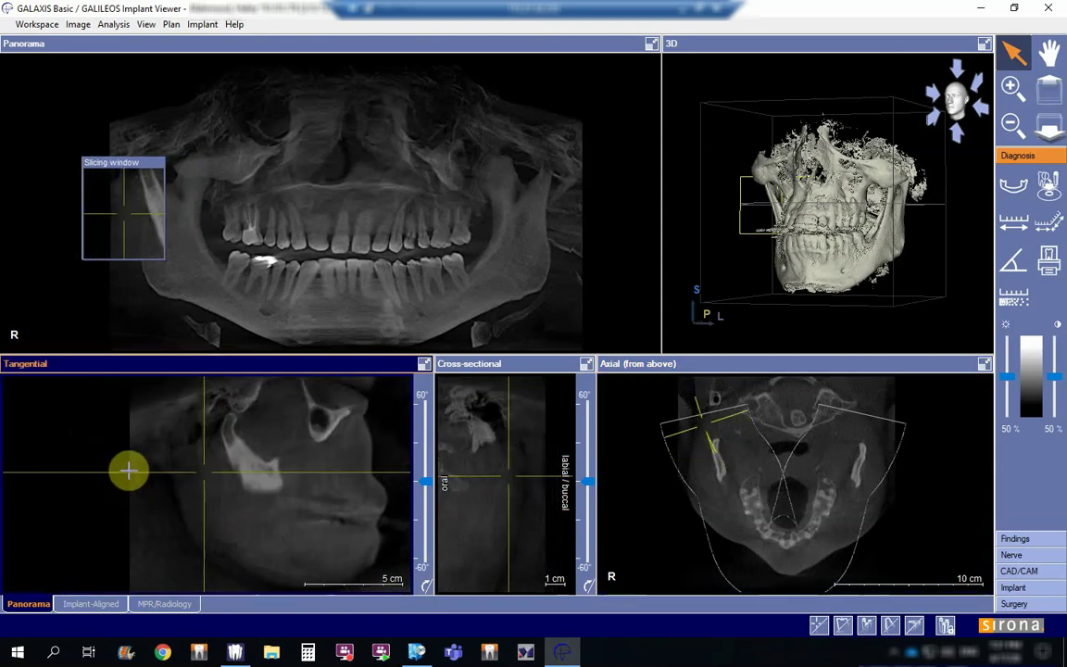
- Enlarge the tangential view and examine the slices through the right condyle and mandibular ramus, from the outer surface inward
left_click(422, 364)
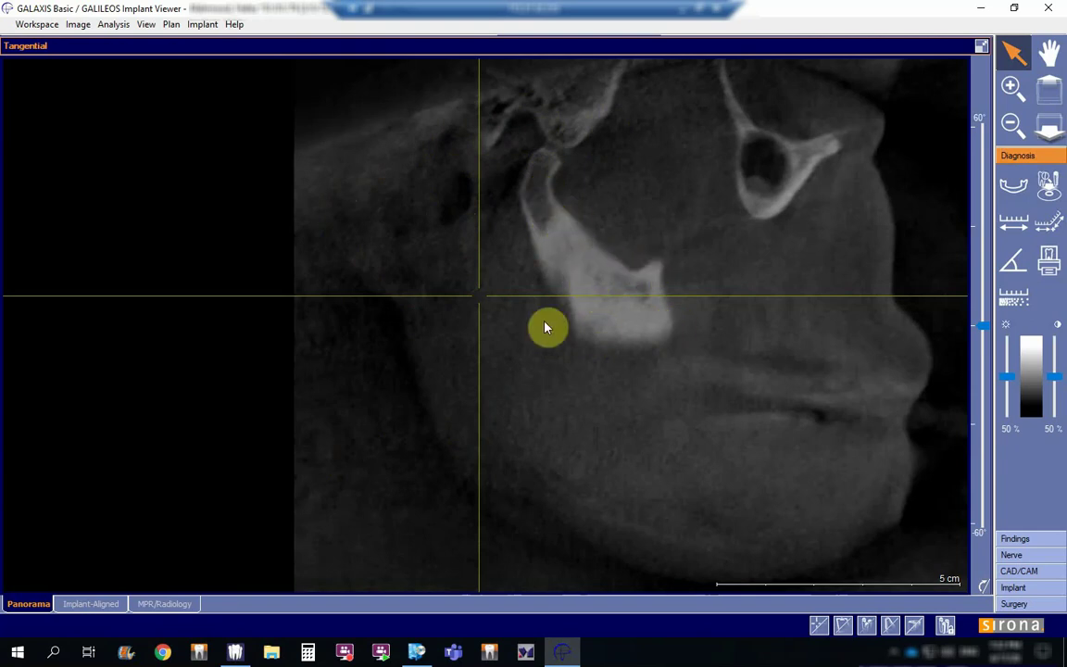
left_click_drag(578, 329, 586, 400)
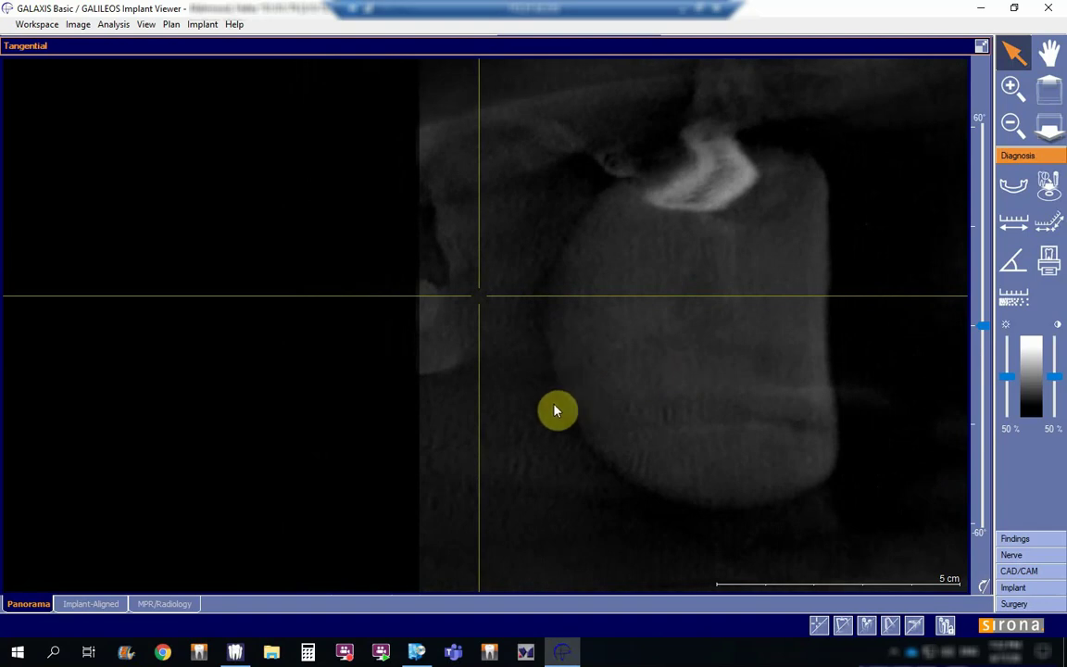
left_click_drag(556, 412, 568, 400)
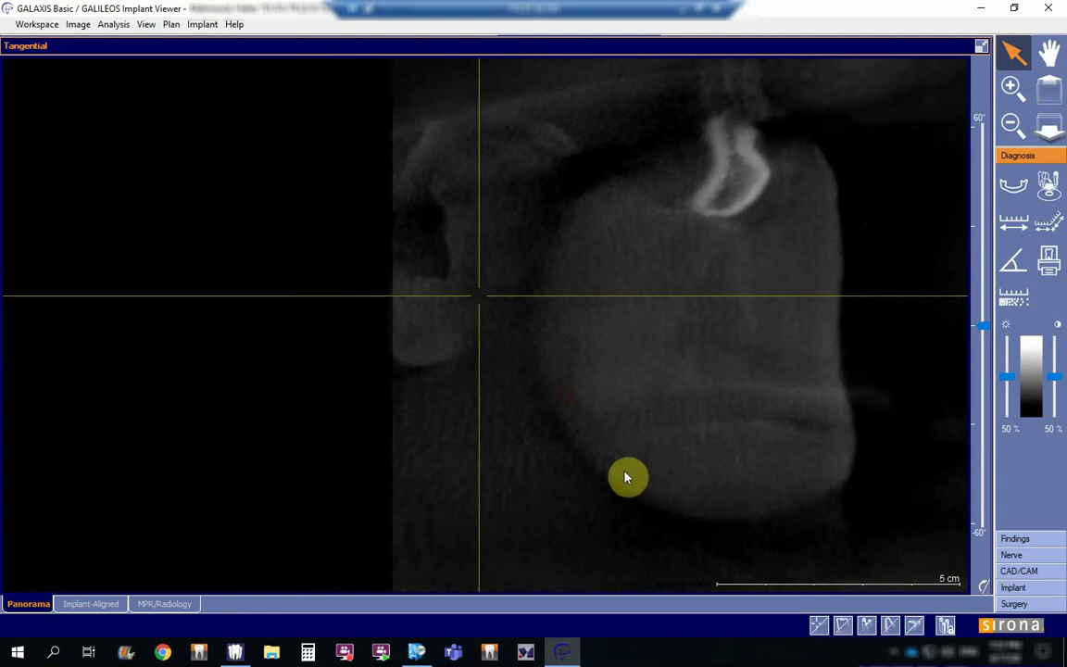
left_click_drag(597, 455, 605, 390)
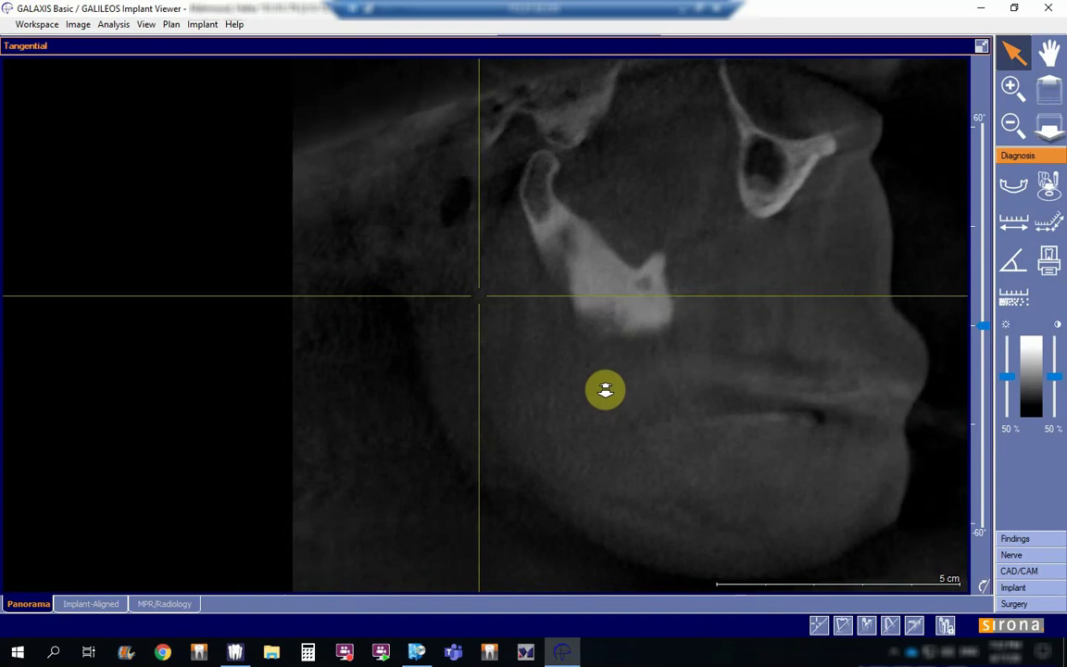
left_click_drag(605, 443, 608, 422)
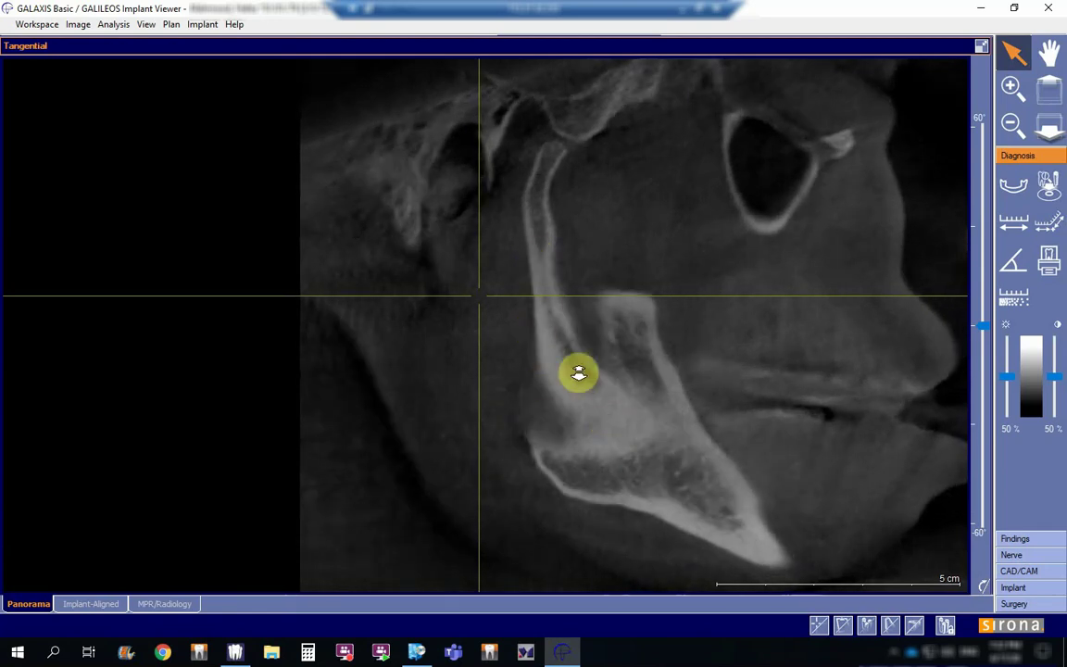
left_click_drag(579, 373, 557, 358)
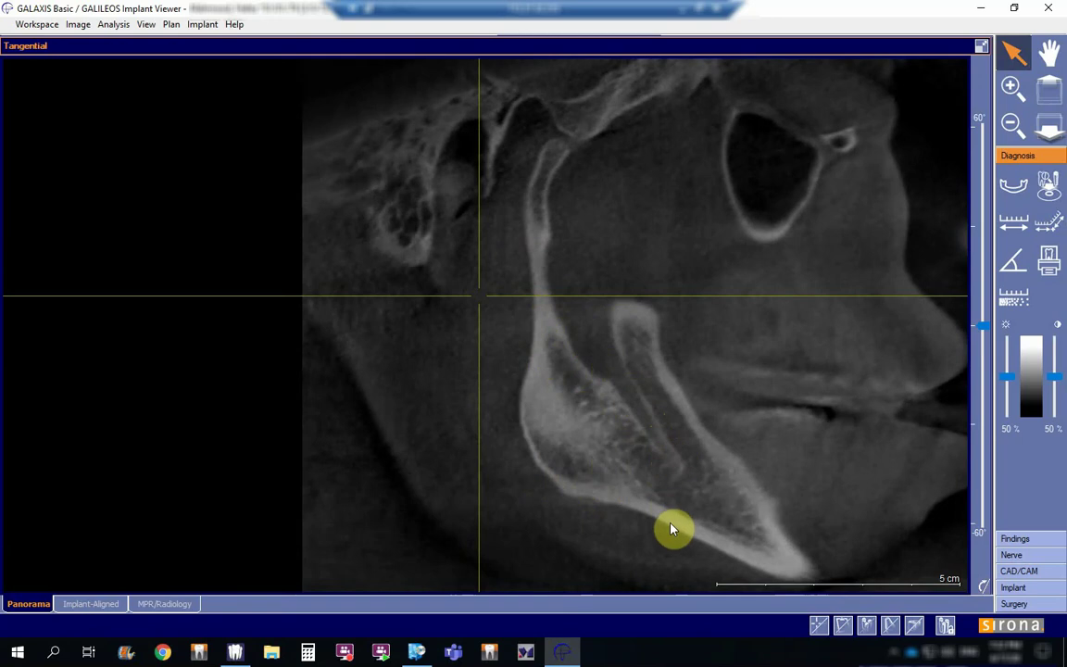
scroll(686, 477, "down", 4)
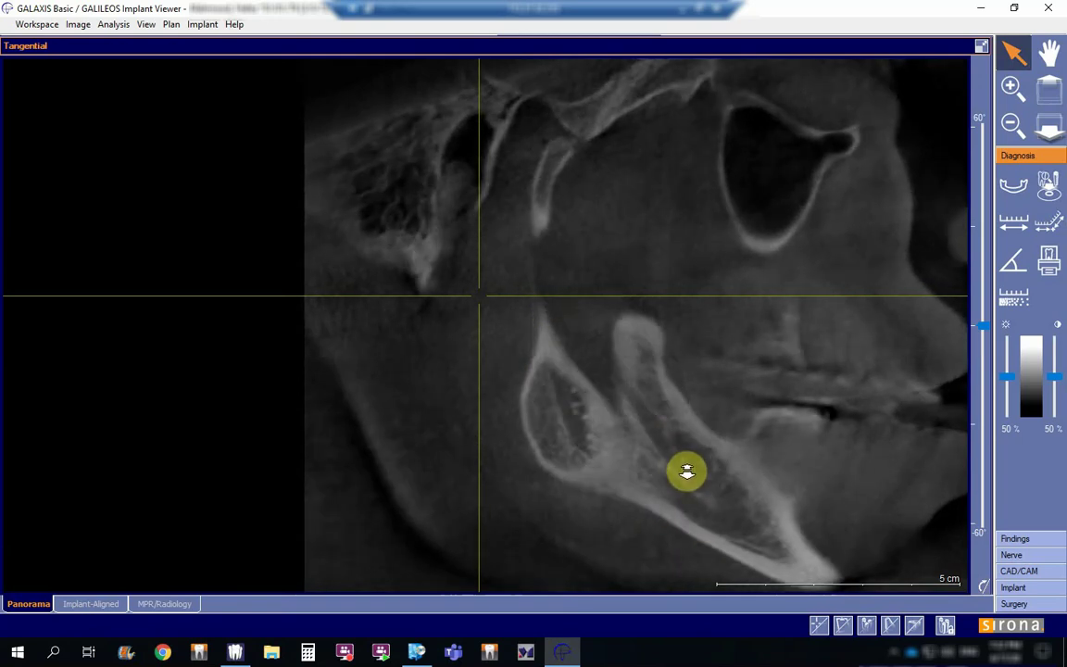
scroll(686, 473, "down", 2)
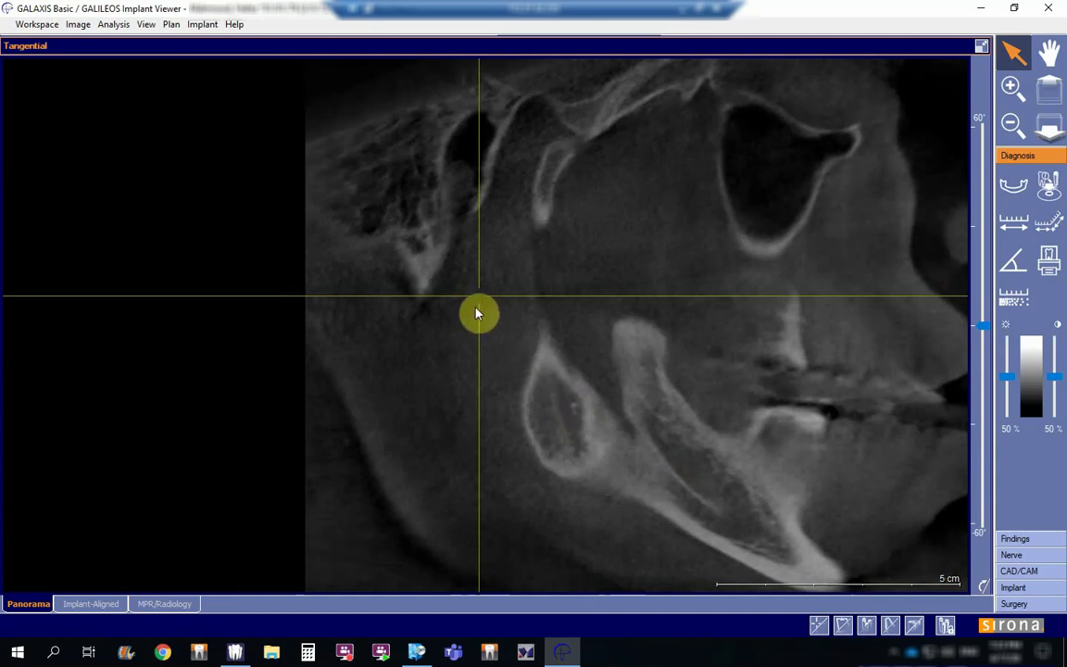
- Recenter the enlarged tangential view on the right ramus and examine the slices through the ramus and molars before restoring the multi-view layout
left_click_drag(476, 295, 584, 332)
left_click_drag(677, 416, 680, 444)
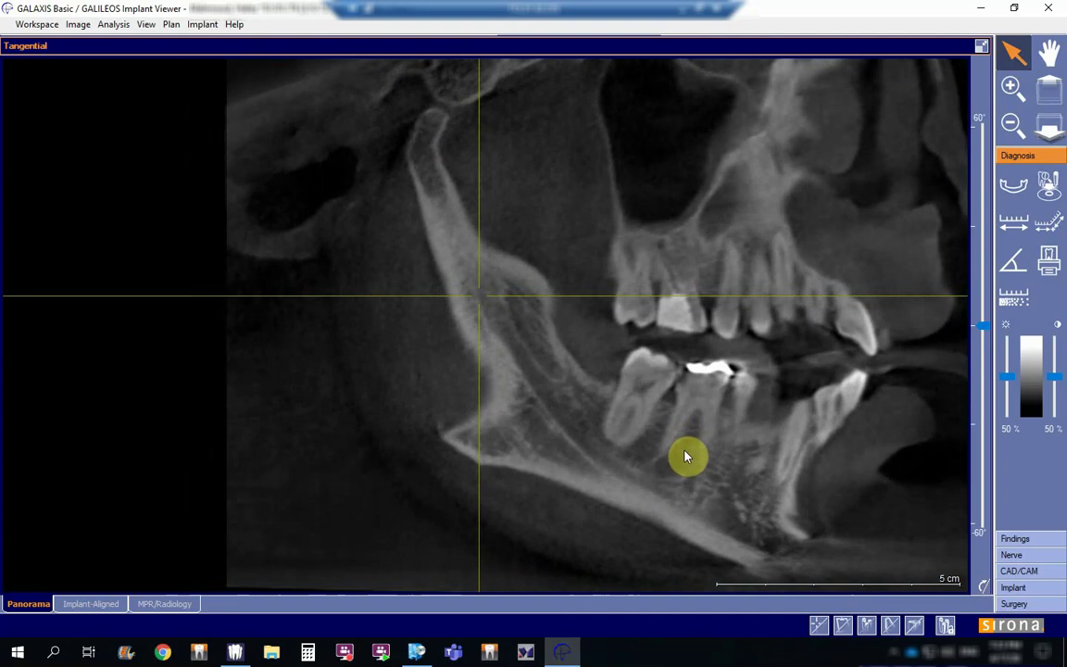
mouse_move(560, 389)
left_mouse_down()
mouse_move(563, 366)
mouse_move(565, 391)
left_mouse_up()
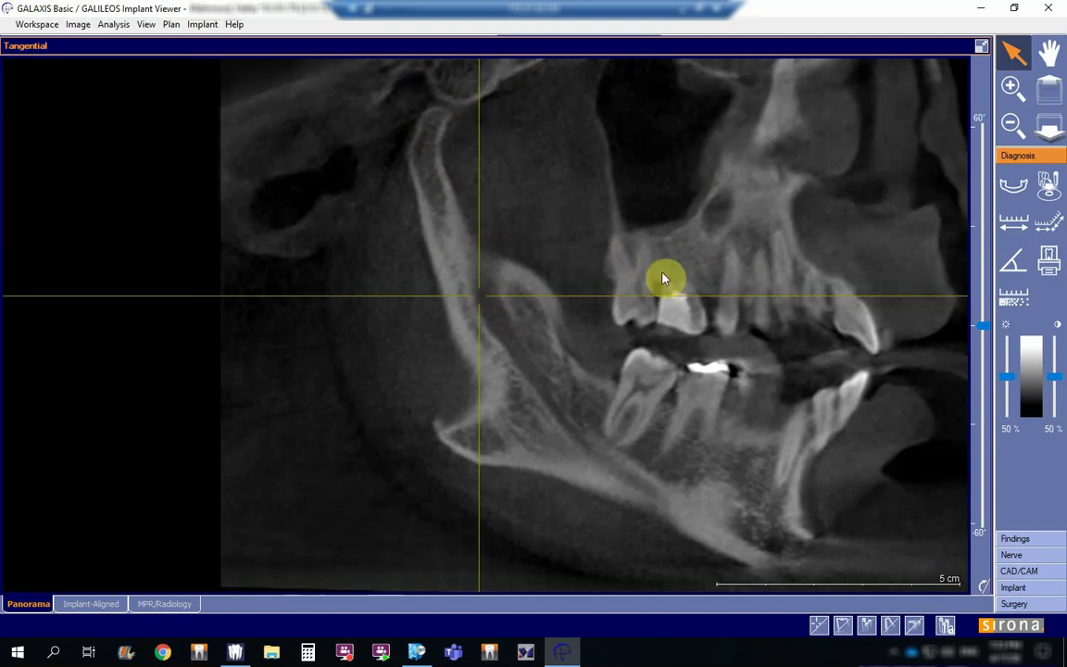
left_click(980, 46)
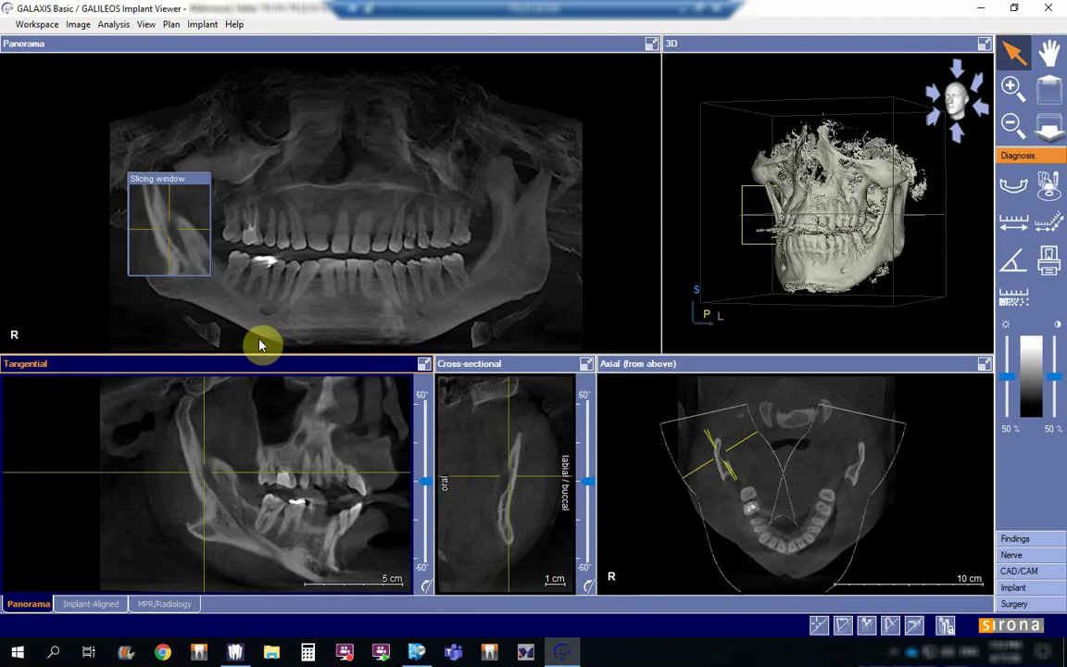
- Recenter the tangential view on the lower part of the right ramus and examine the adjacent slices around the mandibular canal entrance
double_click(345, 368)
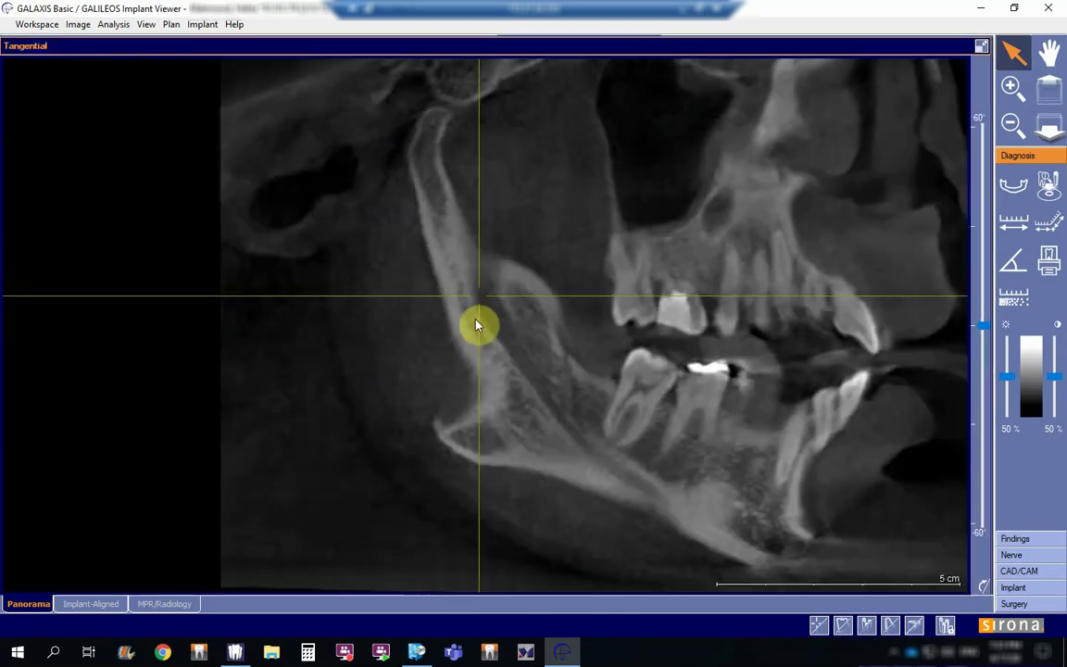
left_click_drag(479, 295, 523, 364)
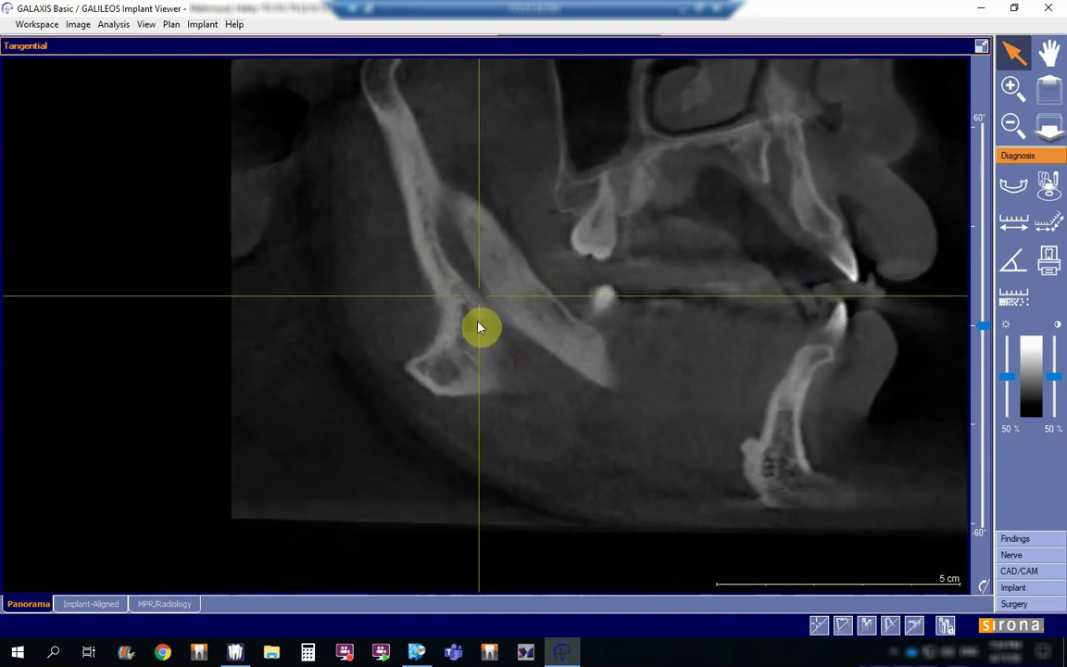
left_click(984, 48)
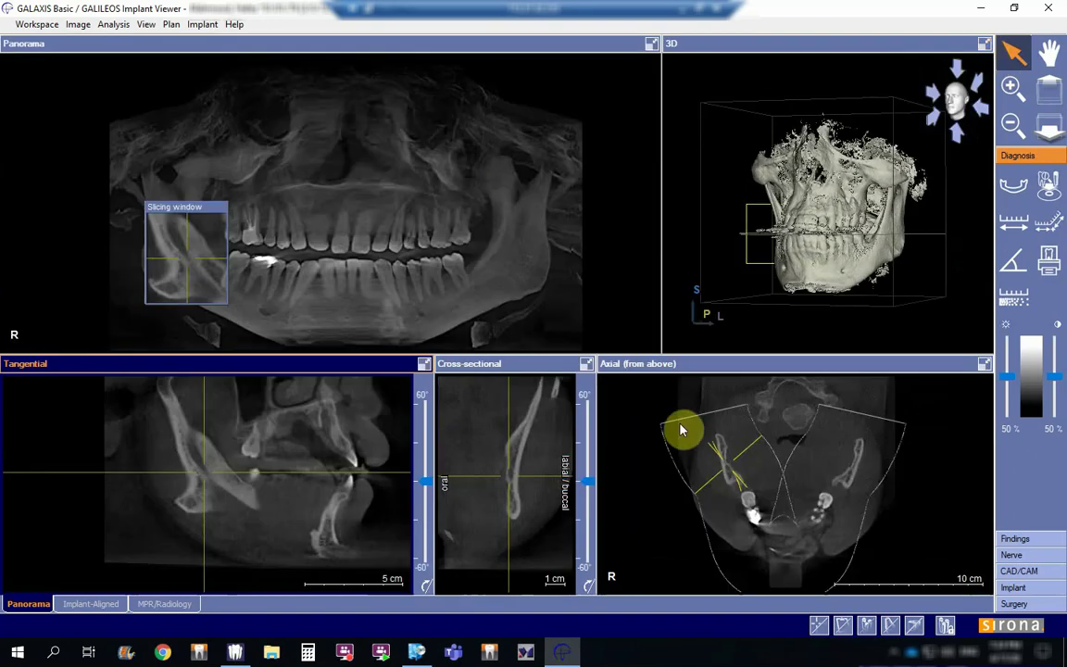
scroll(234, 492, "down", 5)
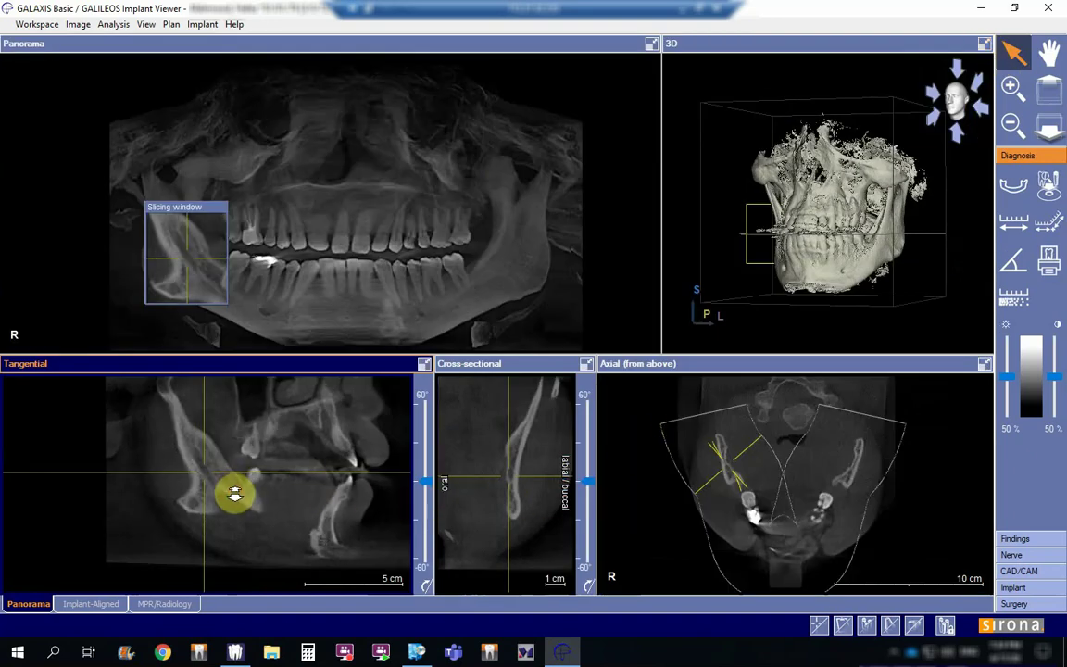
scroll(236, 496, "down", 1)
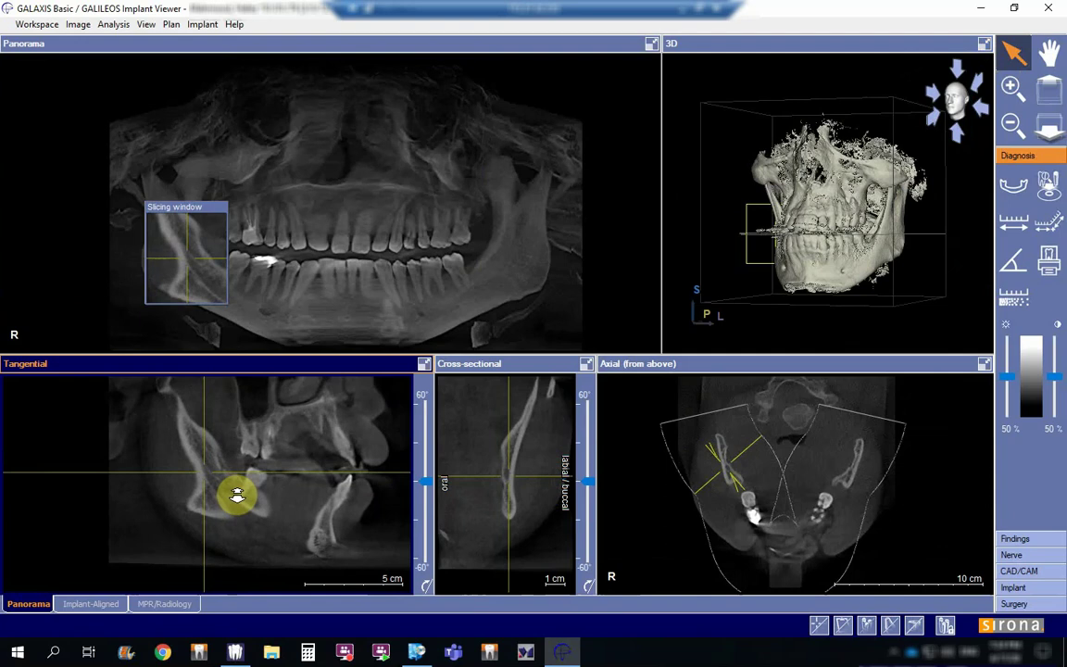
scroll(205, 473, "down", 3)
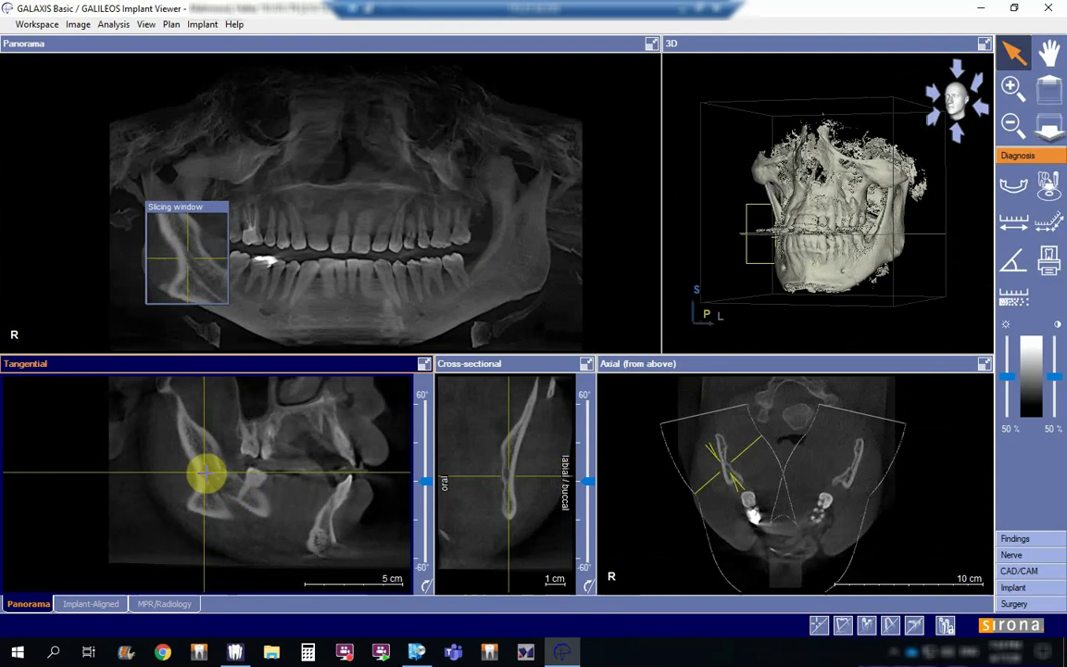
- Examine the right ramus slices in the enlarged cross-sectional view with the crosshairs hidden, and restore the crosshairs and multi-view layout
left_click(585, 365)
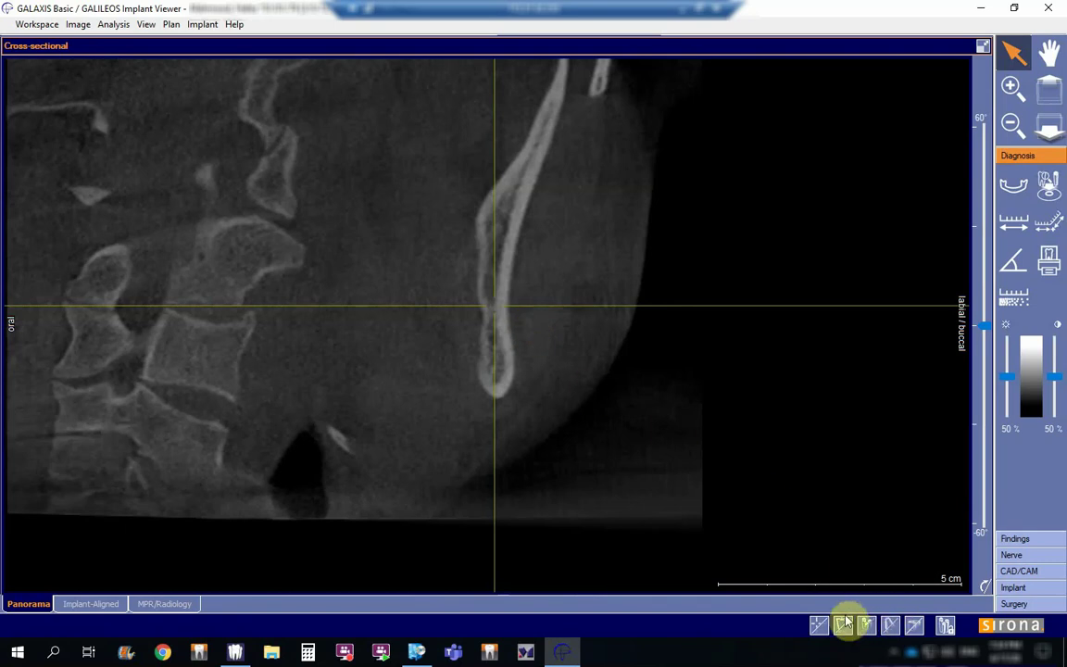
left_click(817, 626)
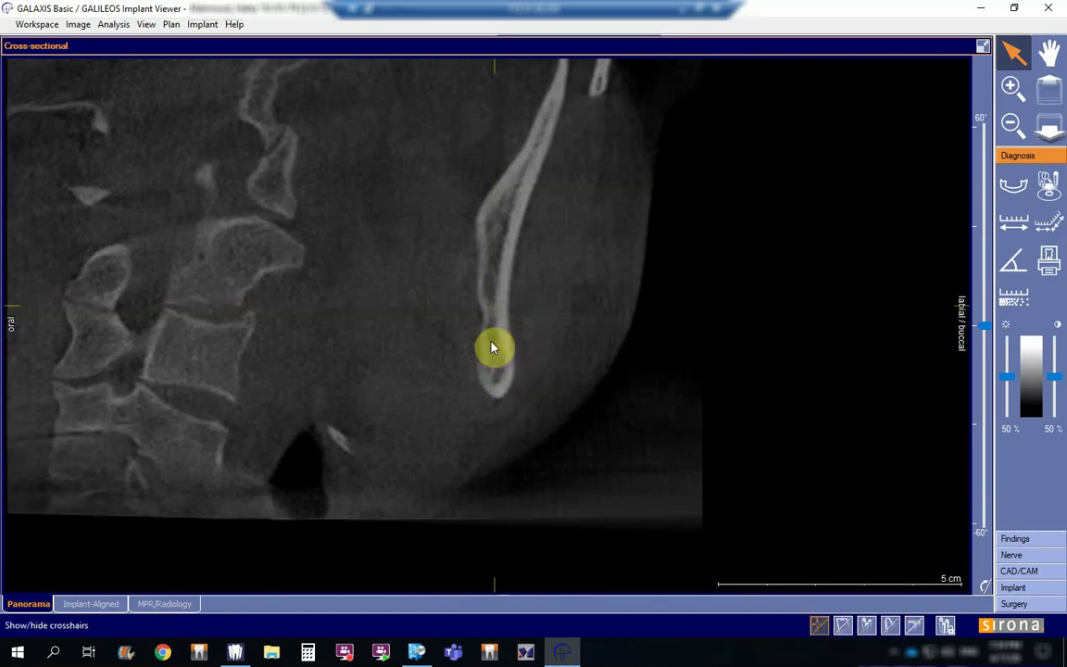
scroll(583, 412, "down", 2)
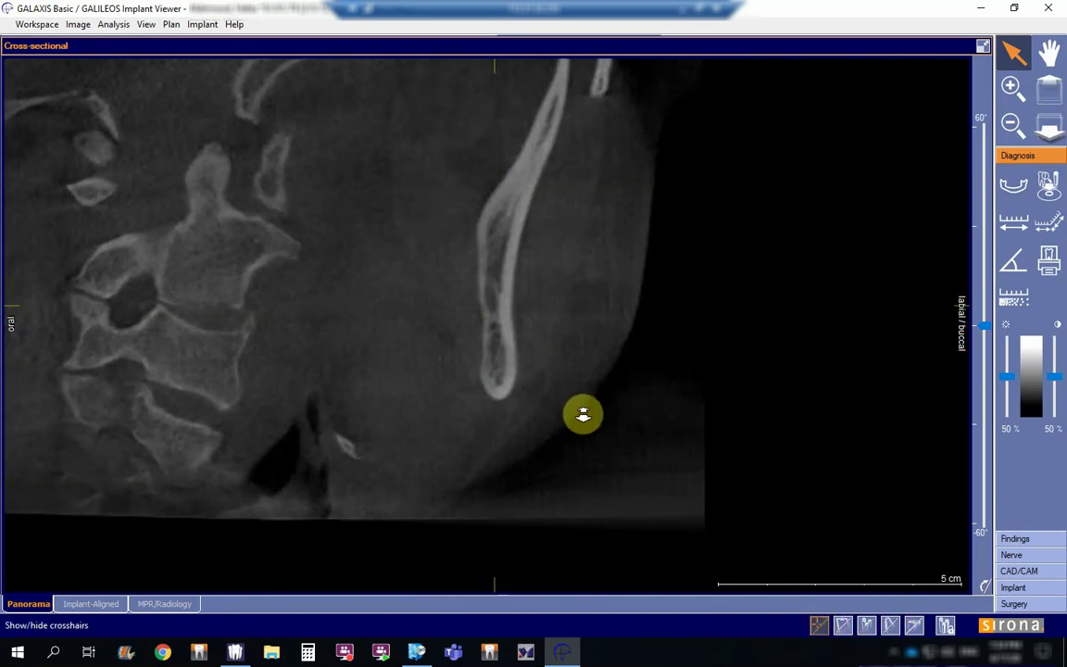
scroll(582, 414, "down", 2)
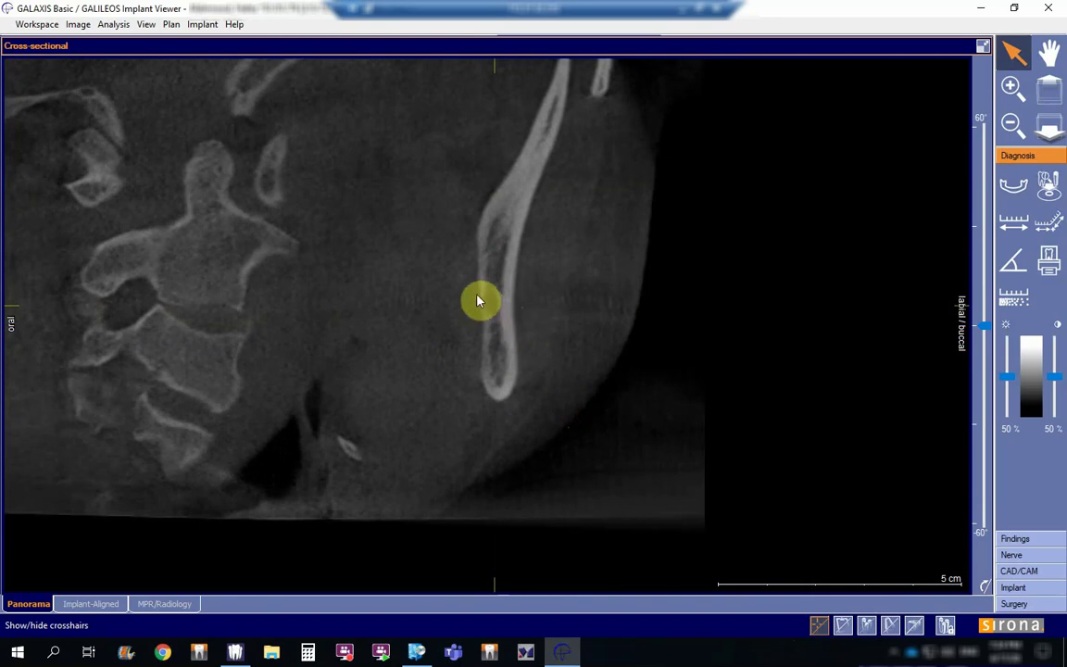
left_click(819, 627)
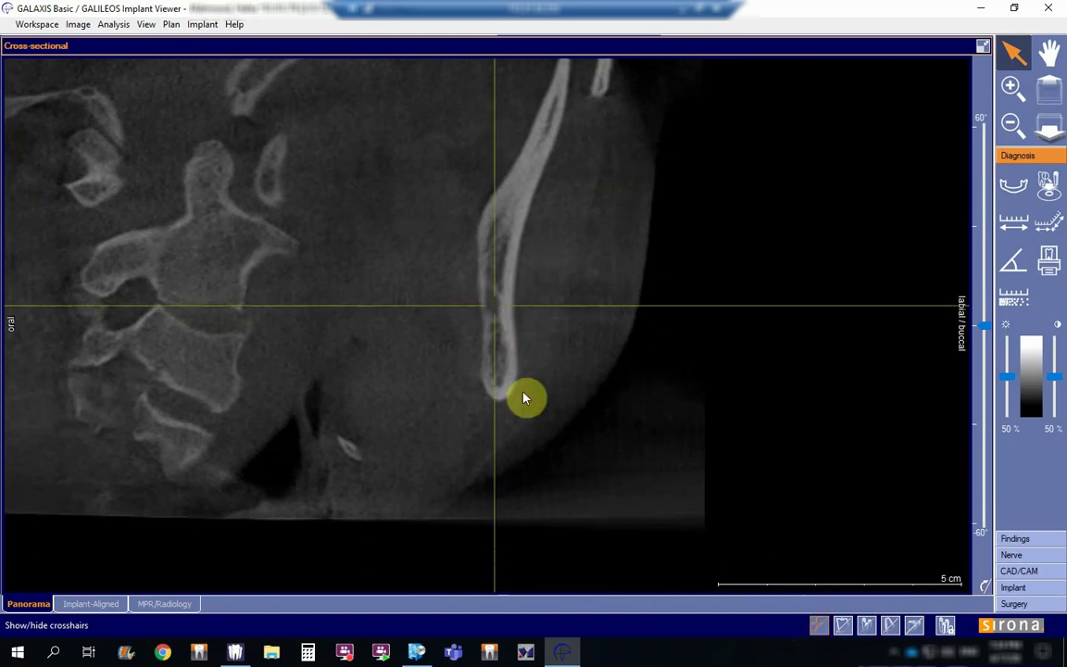
left_click(983, 48)
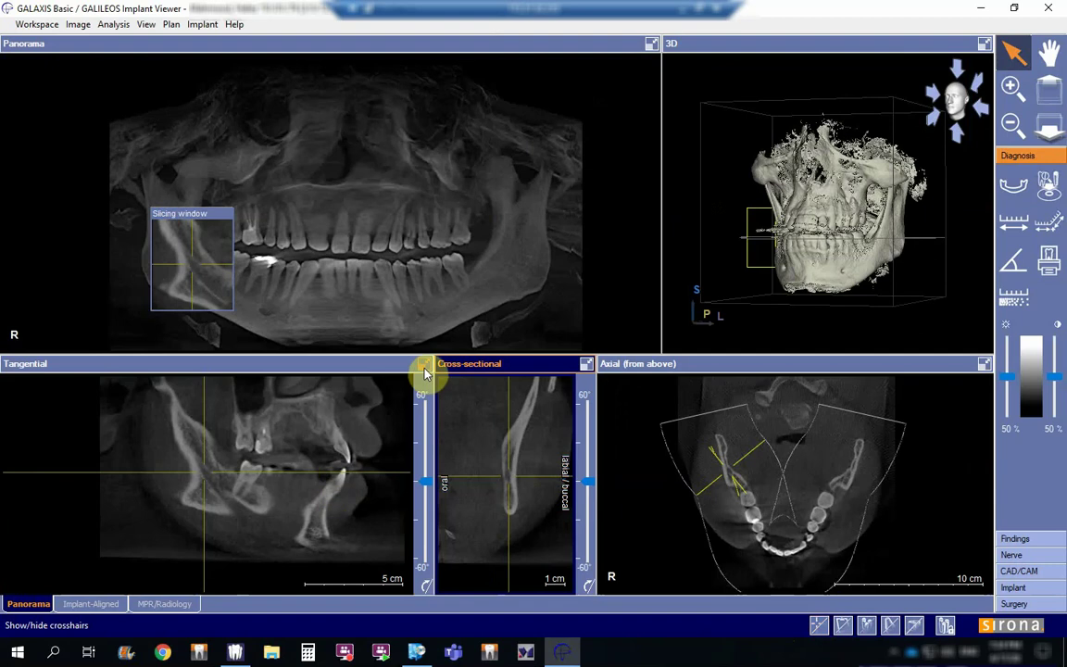
- Enlarge the tangential view and examine the slices through the right ramus, mandibular body and lower teeth, moving back and forth between the surfaces
left_click(424, 365)
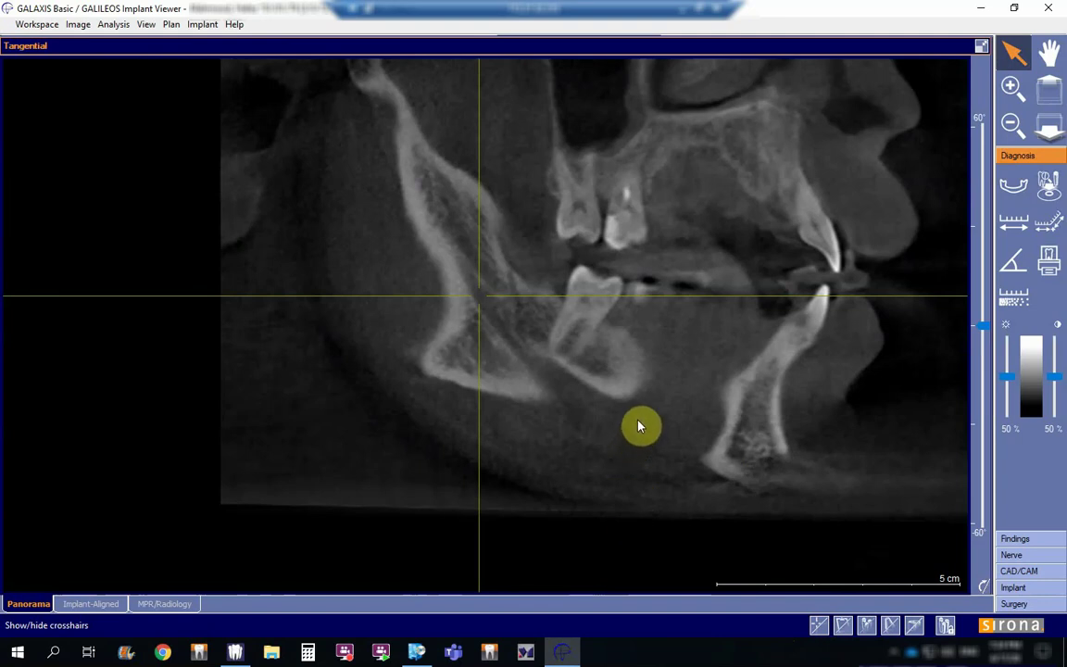
scroll(637, 431, "down", 4)
scroll(638, 433, "down", 8)
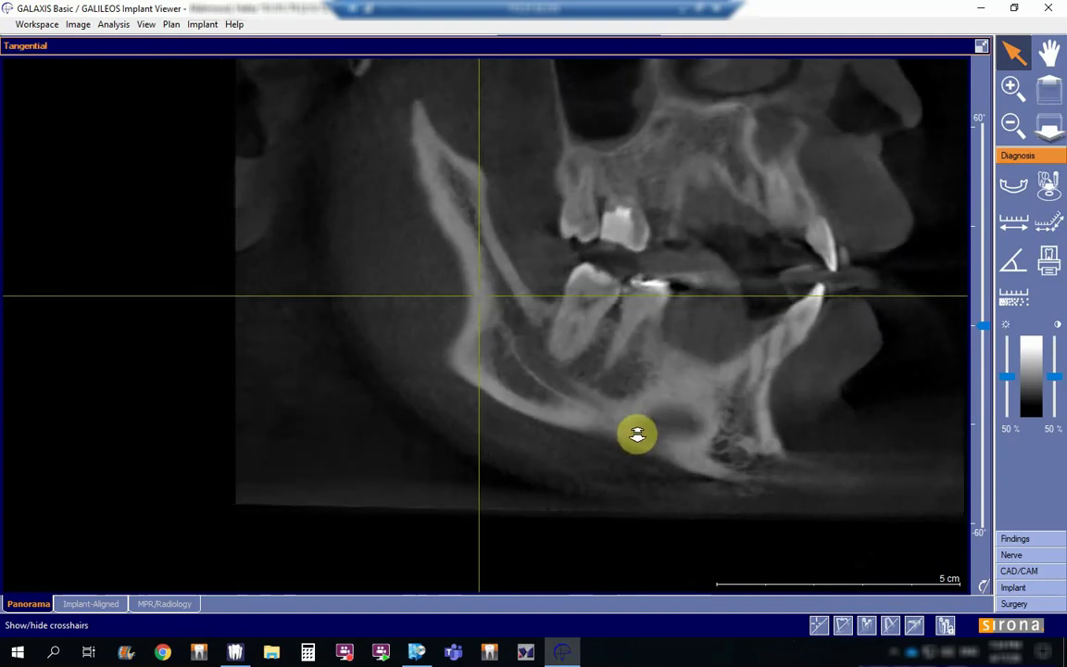
scroll(639, 454, "down", 6)
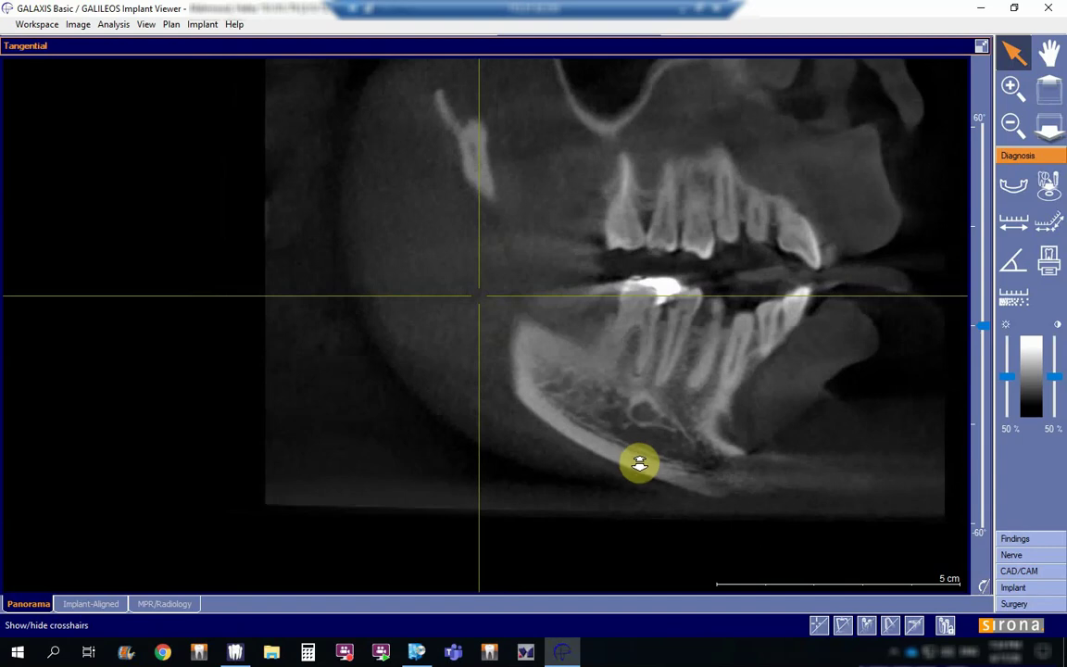
scroll(648, 454, "down", 8)
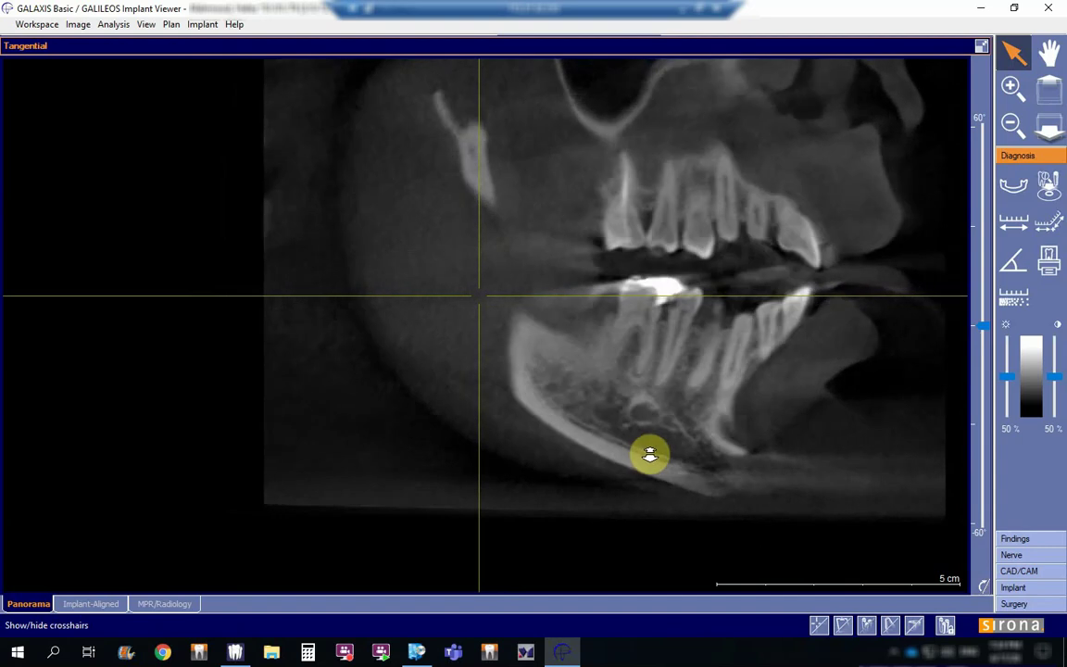
scroll(656, 445, "down", 6)
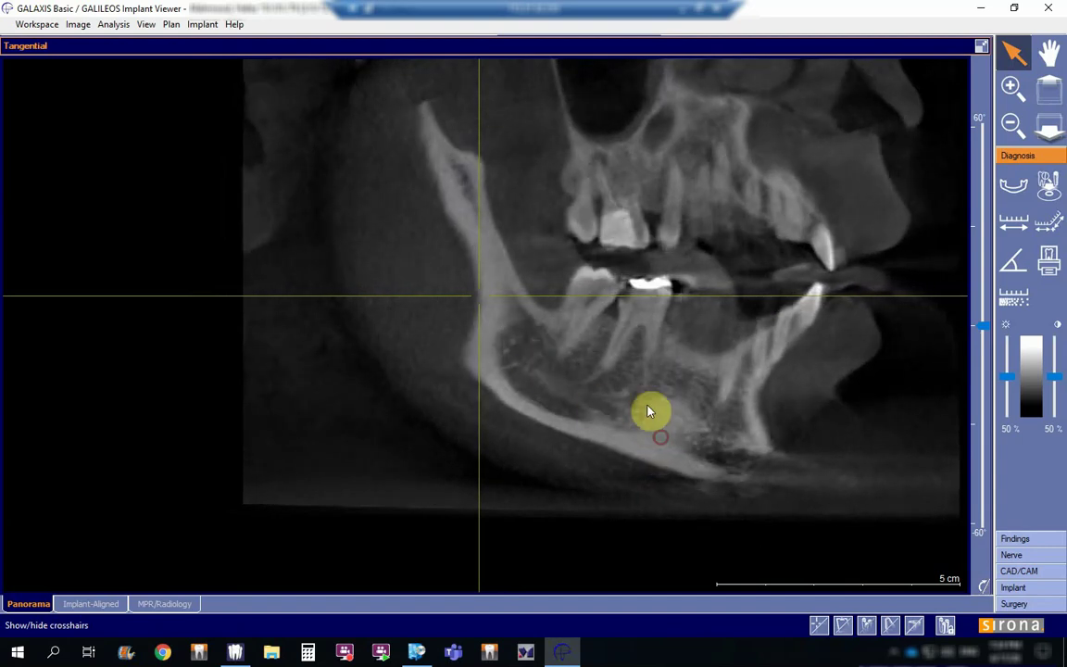
scroll(665, 409, "down", 5)
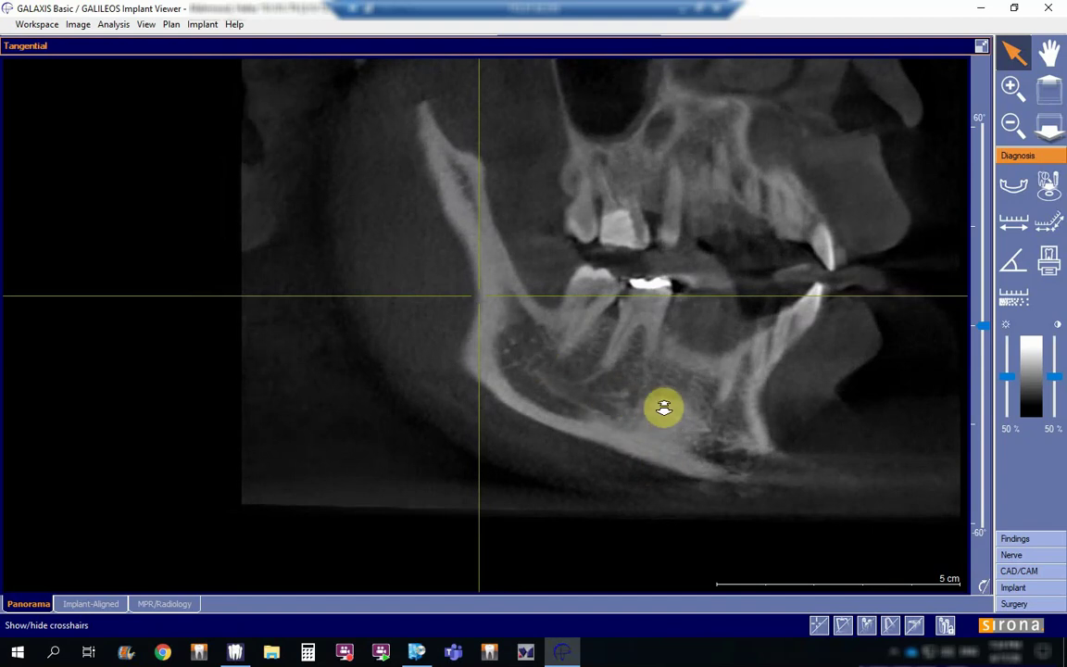
scroll(667, 403, "down", 5)
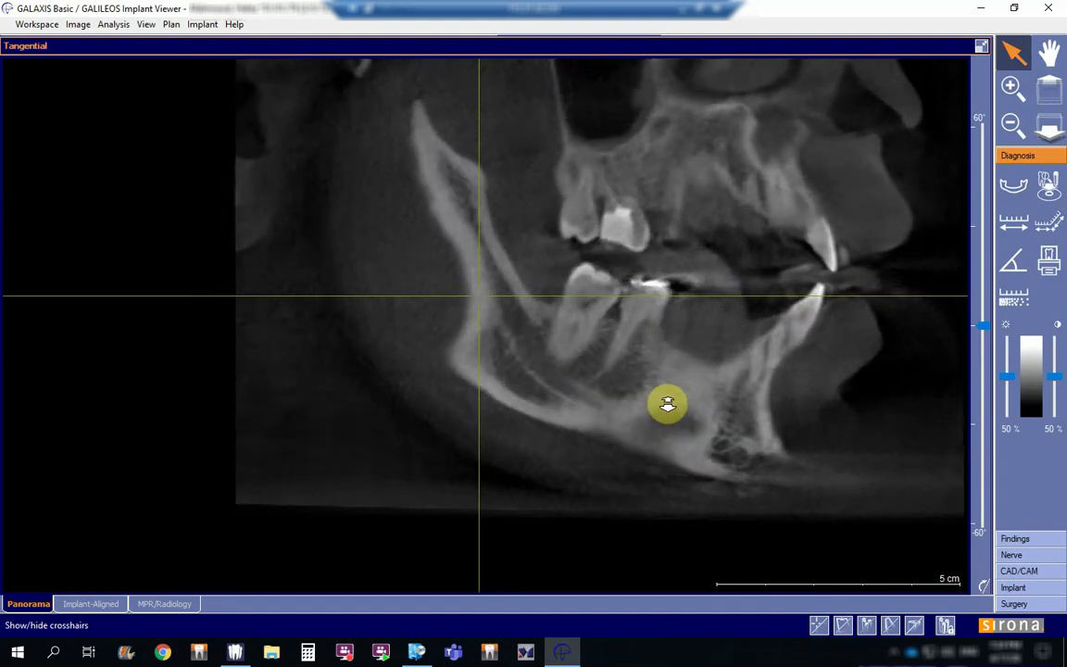
scroll(671, 397, "down", 4)
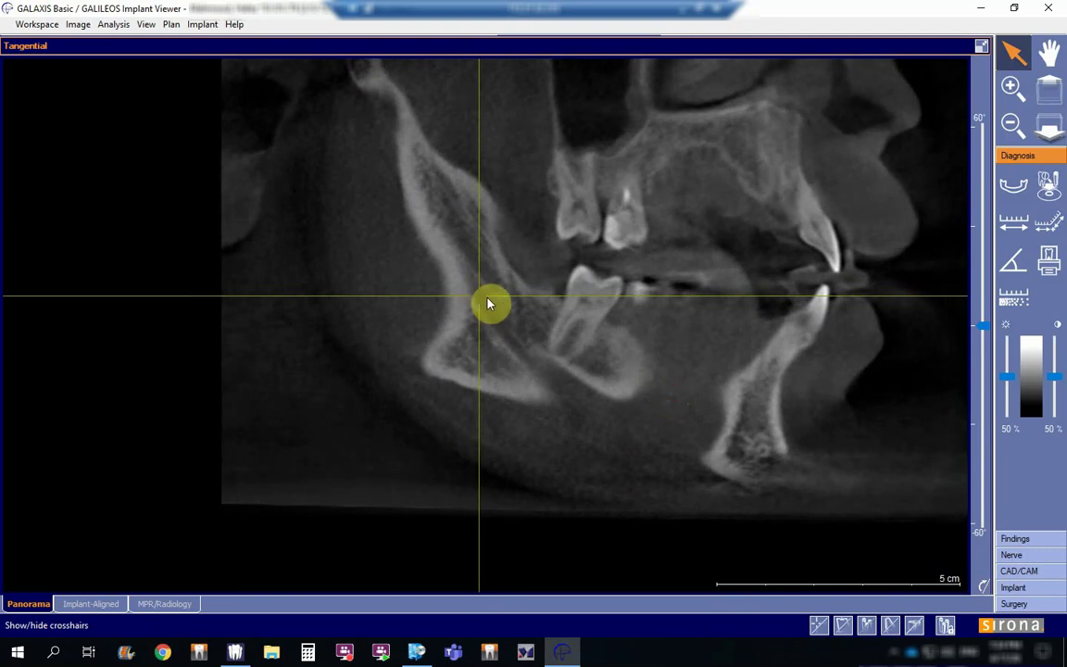
- Recenter the enlarged tangential view just behind the lower right molars, examine the adjacent slices, and restore the multi-view layout
left_click_drag(481, 296, 526, 320)
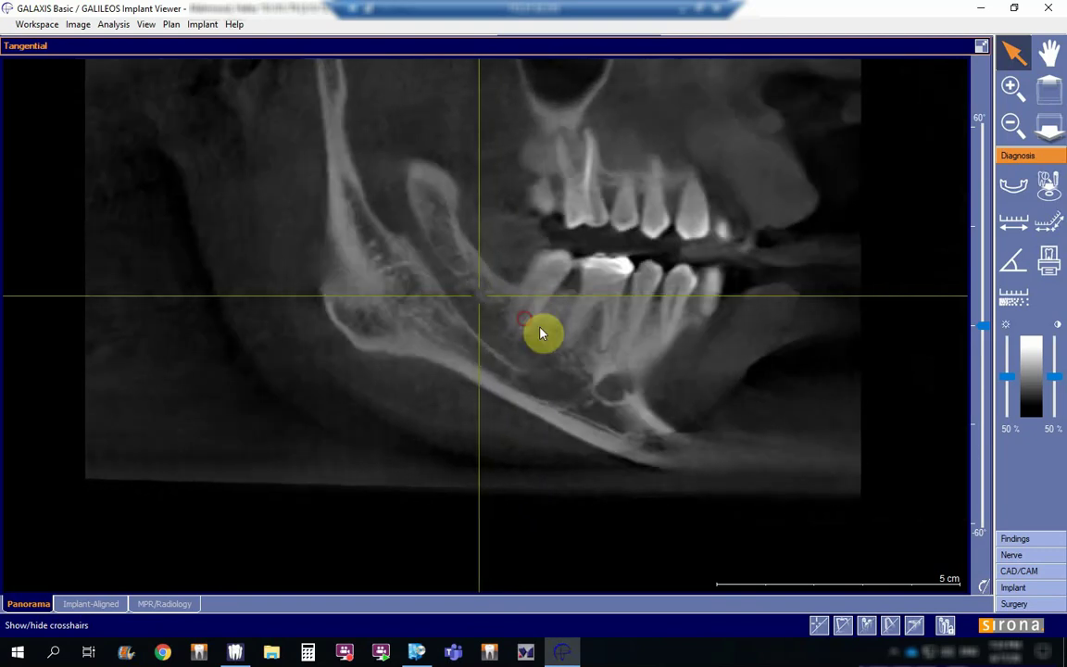
scroll(632, 374, "down", 2)
left_click_drag(634, 373, 641, 335)
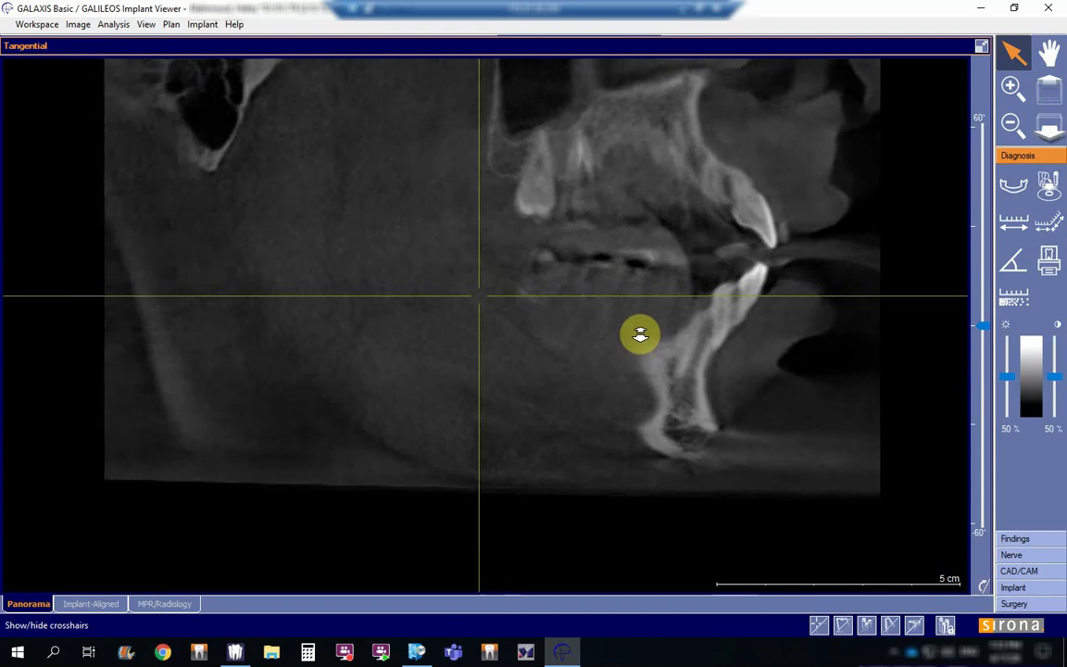
left_click(980, 47)
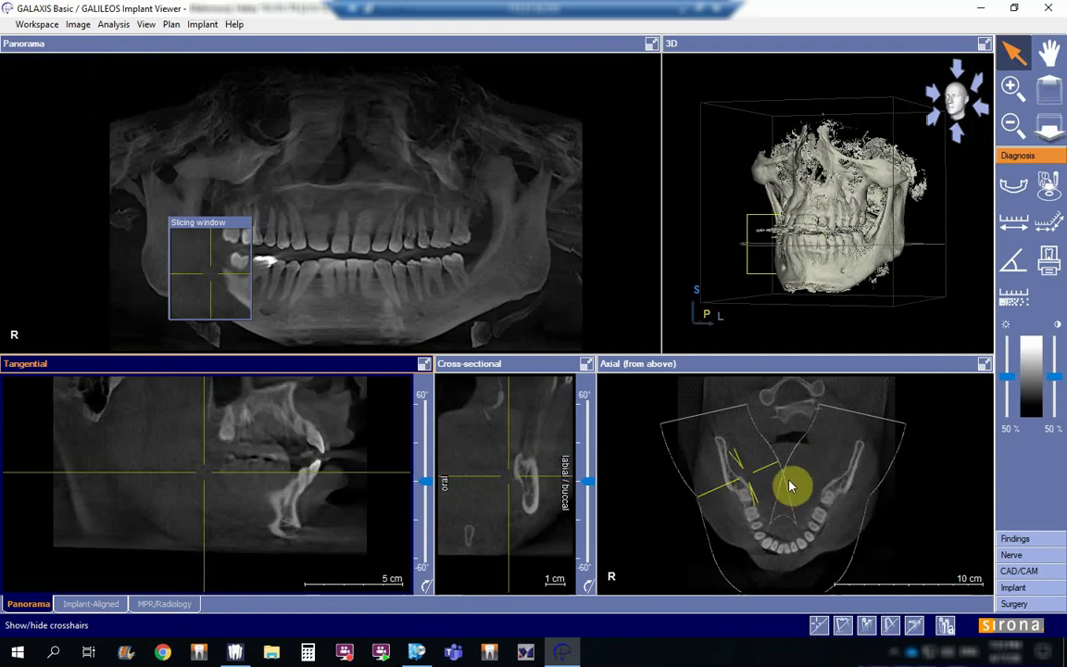
- Recenter the axial slice position on the right mandible, and move the slicing window forward to the mandibular body below the lower right molars and premolars
left_click(748, 473)
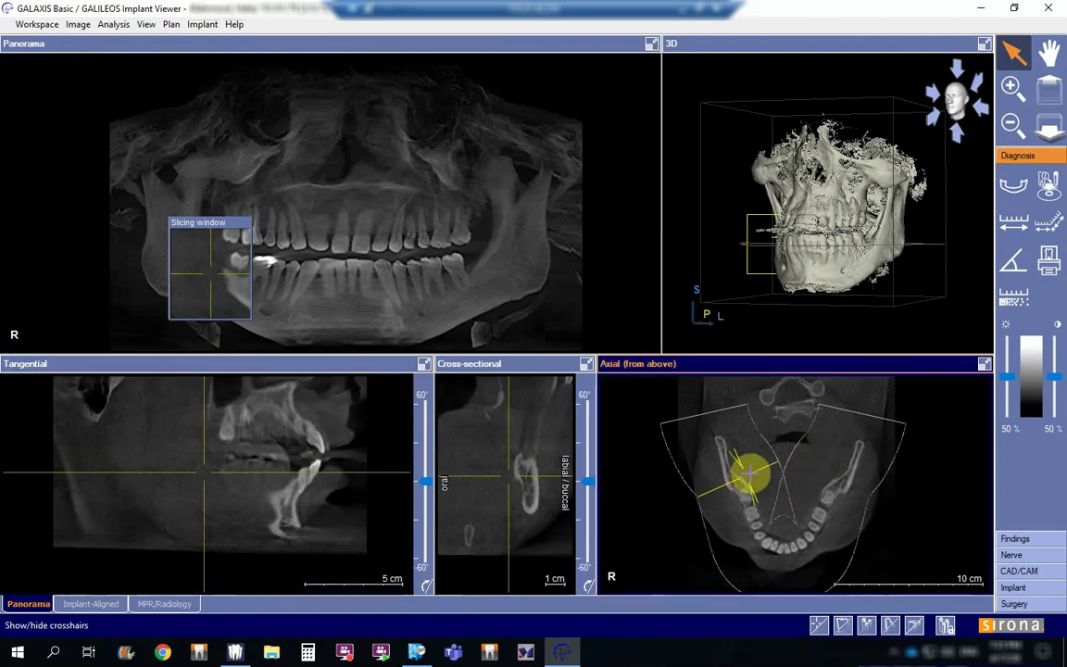
left_click_drag(748, 473, 734, 482)
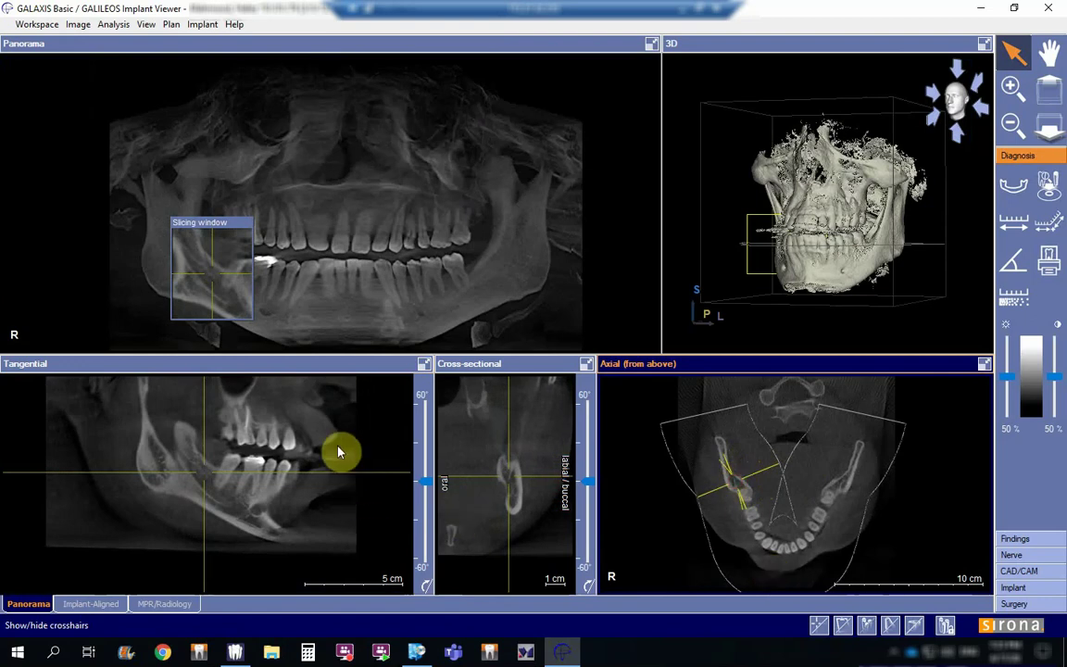
left_click(236, 225)
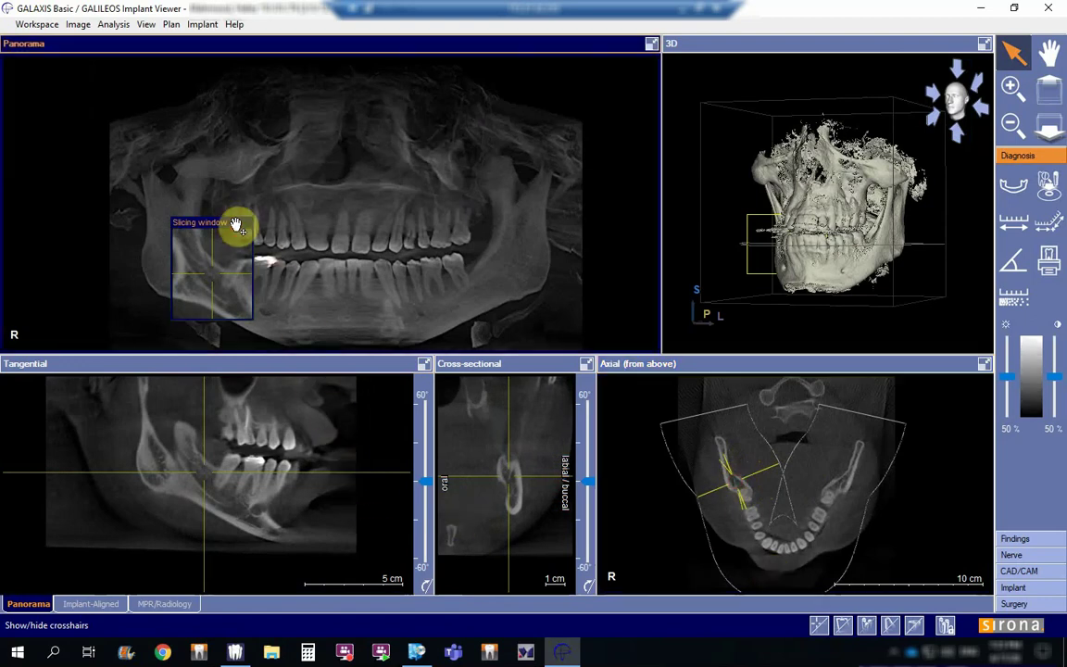
left_click_drag(236, 225, 287, 246)
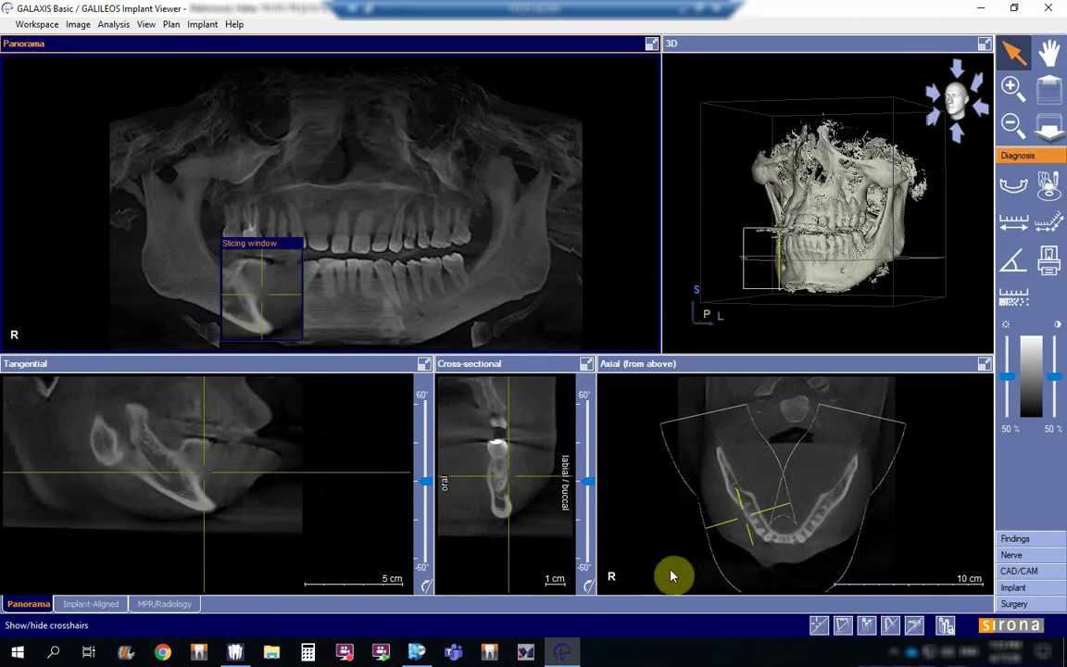
left_click(546, 576)
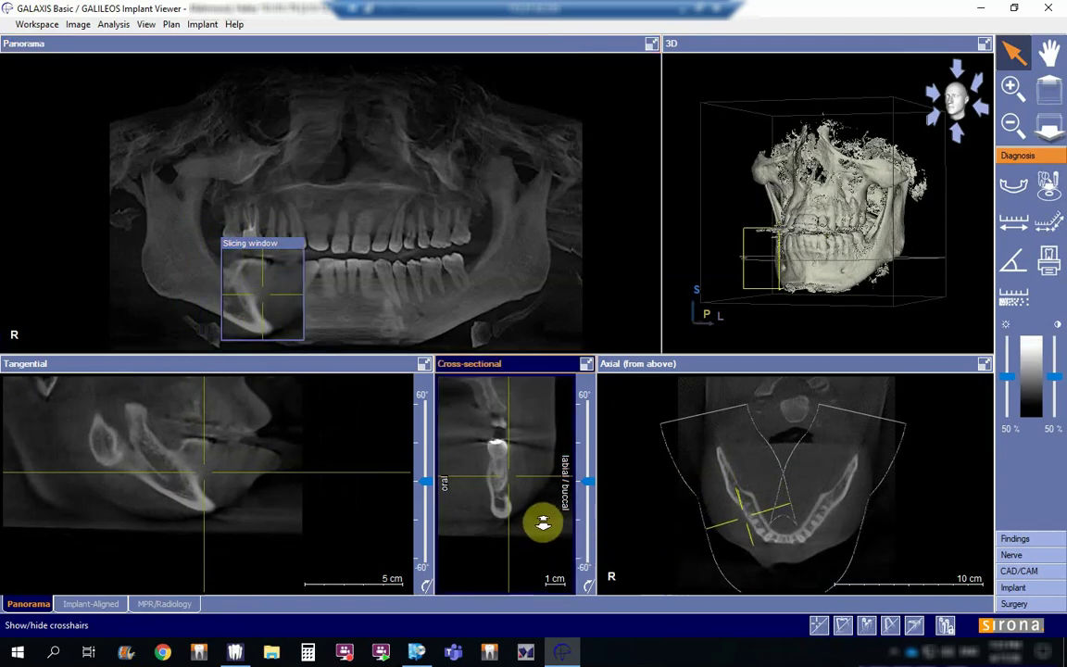
mouse_move(543, 524)
left_mouse_down()
mouse_move(552, 585)
mouse_move(526, 545)
mouse_move(508, 475)
mouse_move(498, 492)
left_mouse_up()
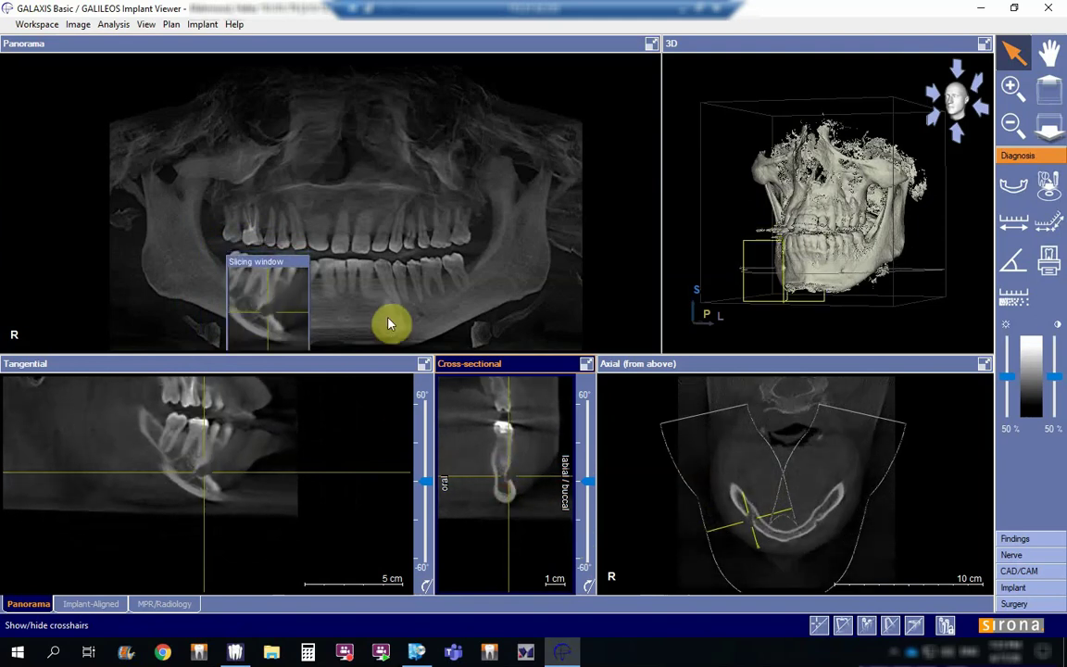
- Examine the slices through the right mandibular body and lower tooth roots in the enlarged tangential view, and restore the multi-view layout
double_click(341, 365)
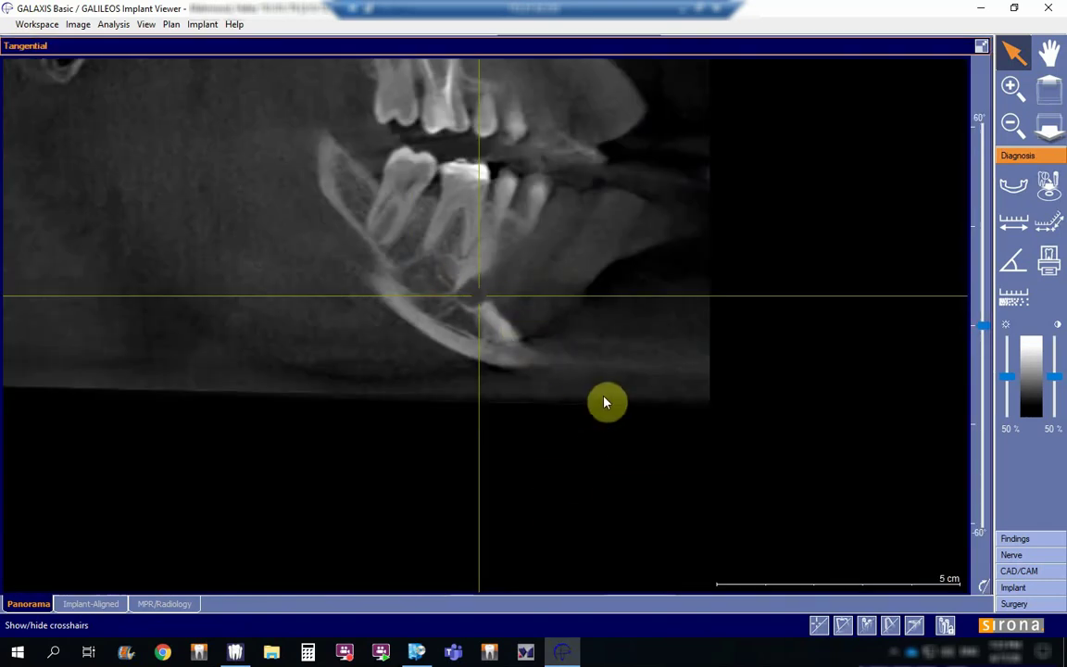
left_click_drag(604, 401, 605, 391)
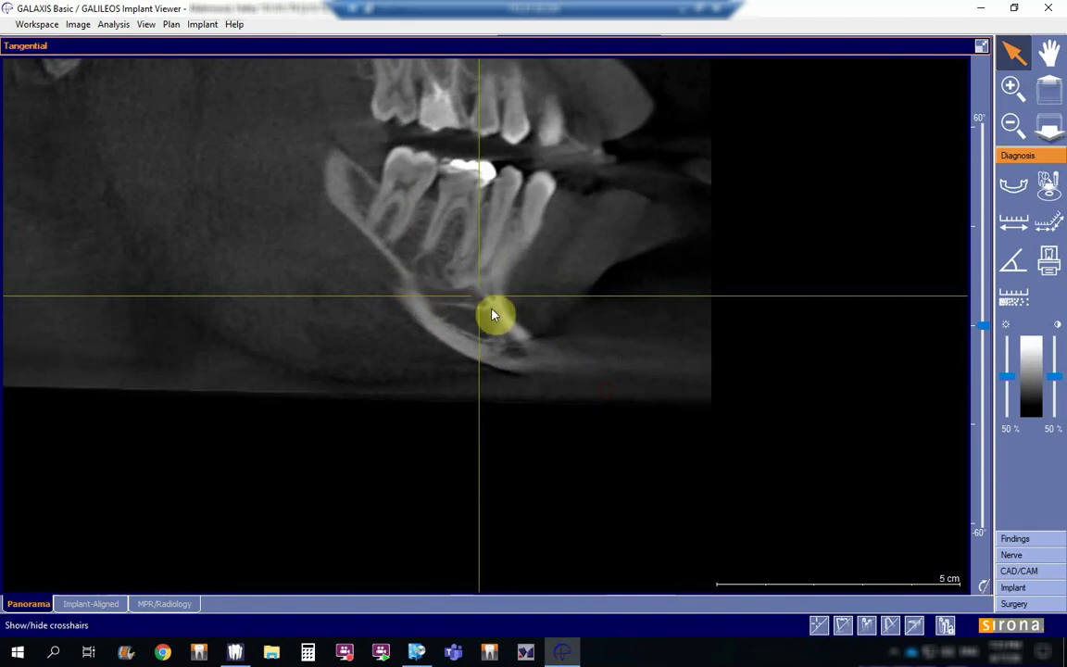
left_click(556, 334)
left_click_drag(556, 338, 556, 351)
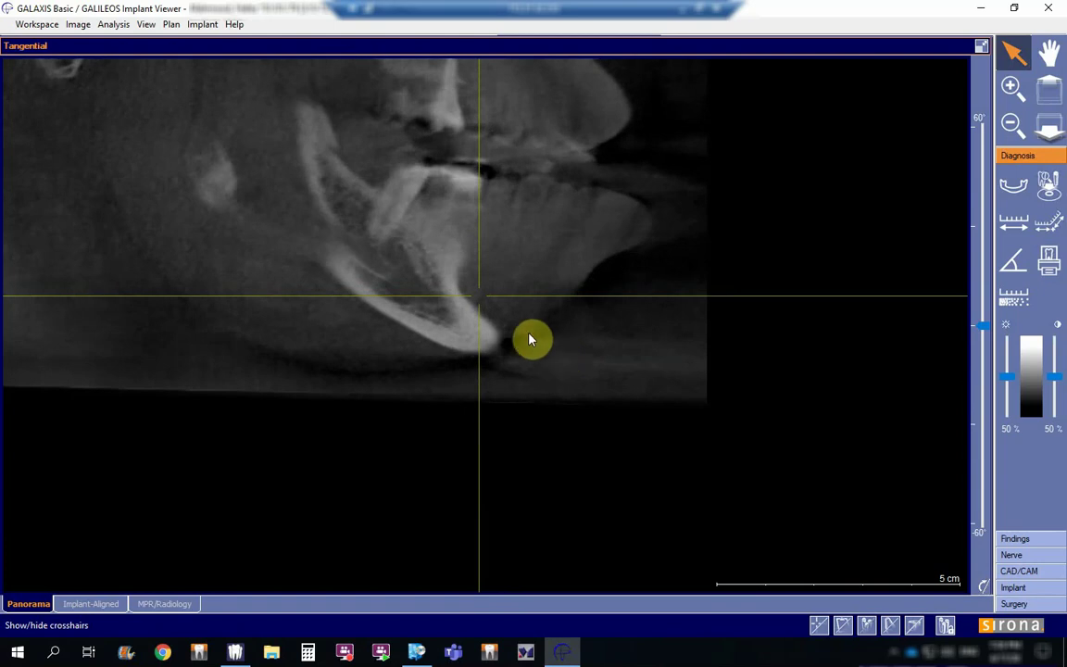
left_click(981, 46)
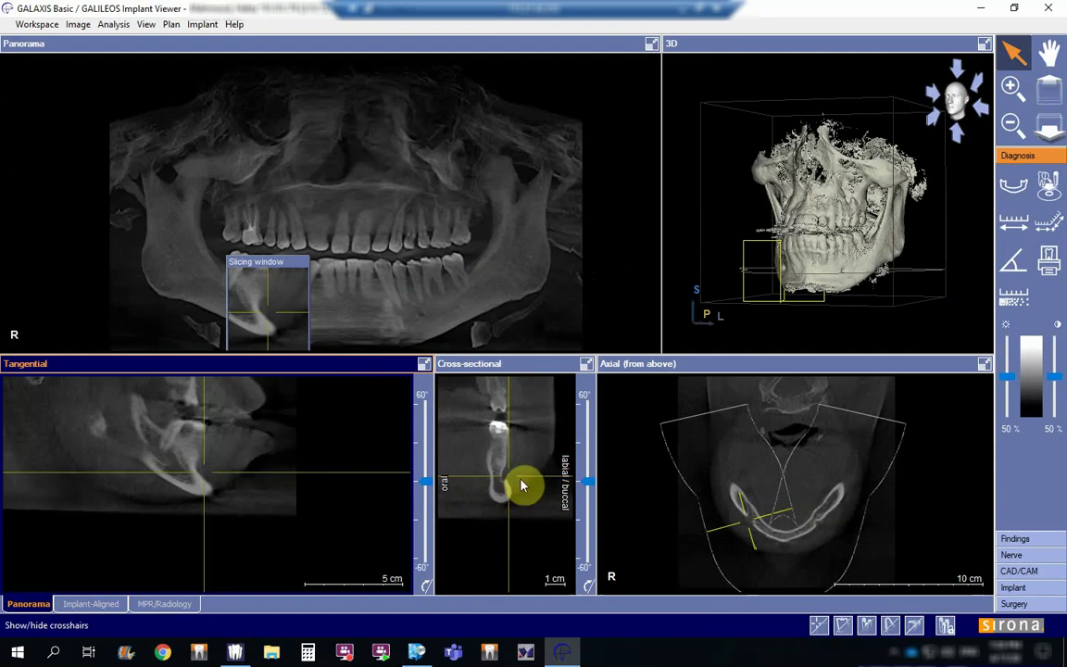
- Move the slicing window up to the upper right molars and examine the upper and lower right teeth in the enlarged tangential view
left_click_drag(509, 476, 495, 477)
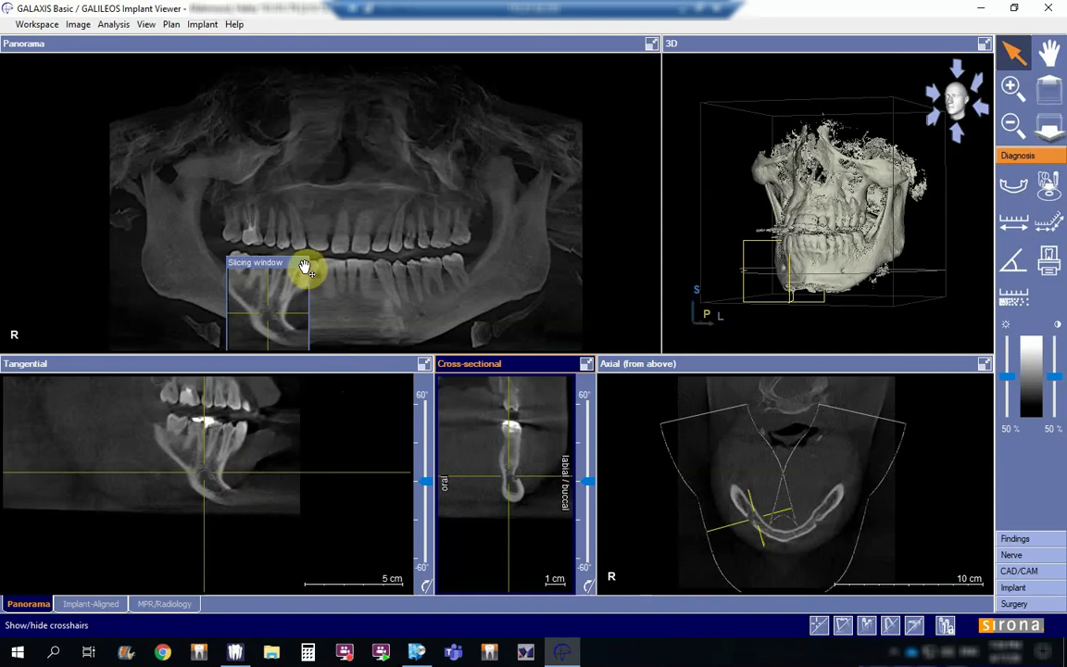
left_click_drag(296, 262, 281, 183)
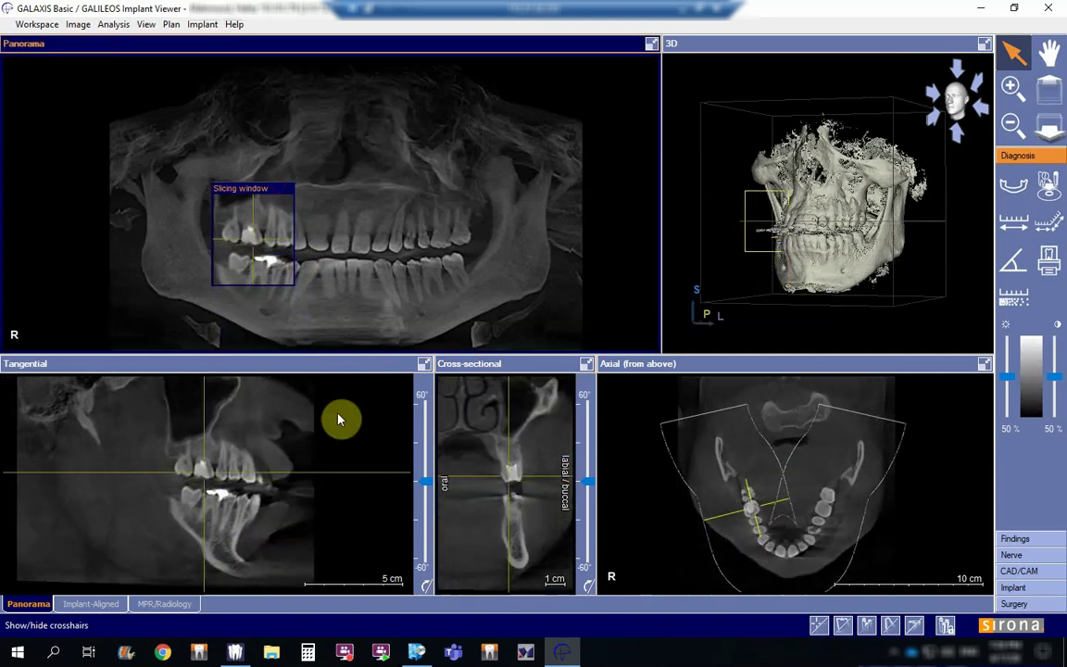
left_click(423, 365)
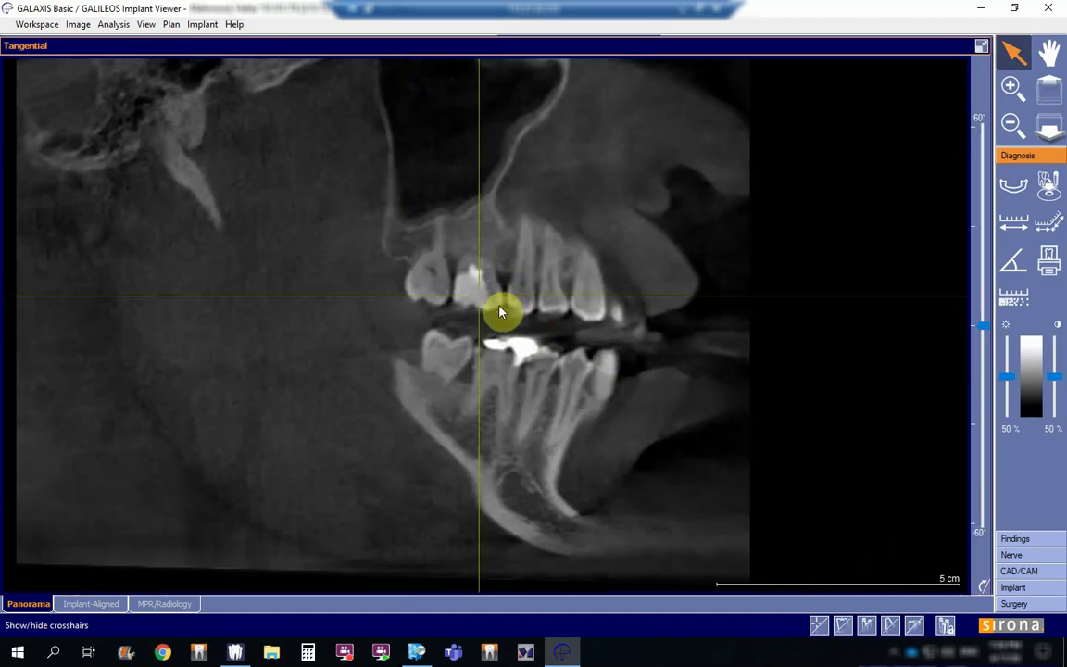
scroll(519, 325, "down", 5)
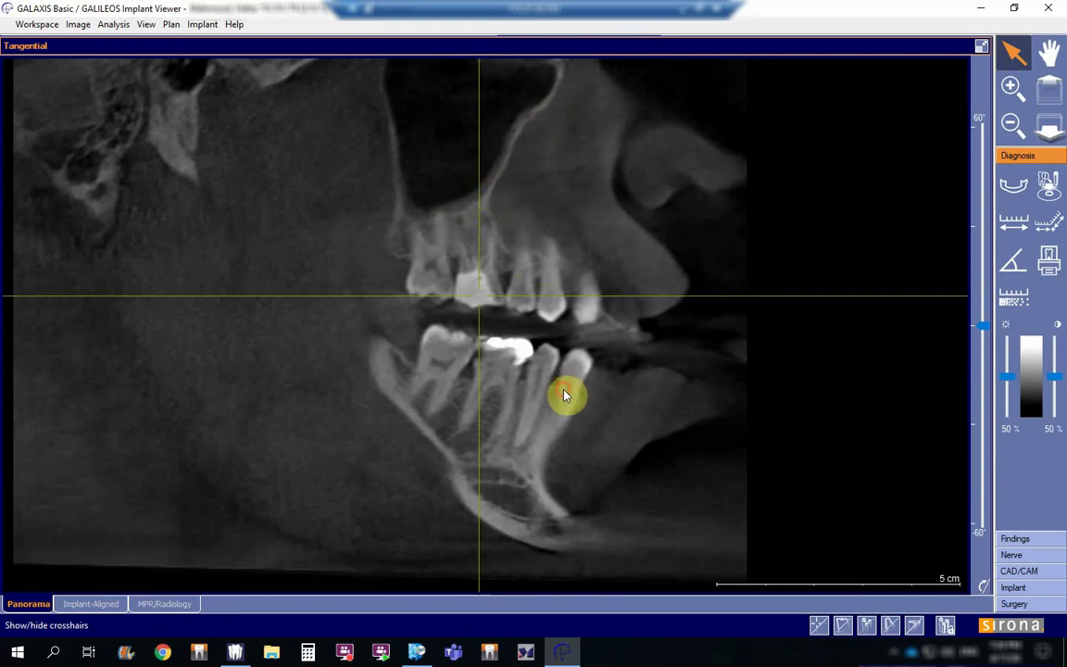
left_click_drag(564, 395, 589, 385)
- Examine the tangential slices through the right maxillary sinus and the bone behind it, above the upper teeth
middle_click_drag(588, 386, 559, 541)
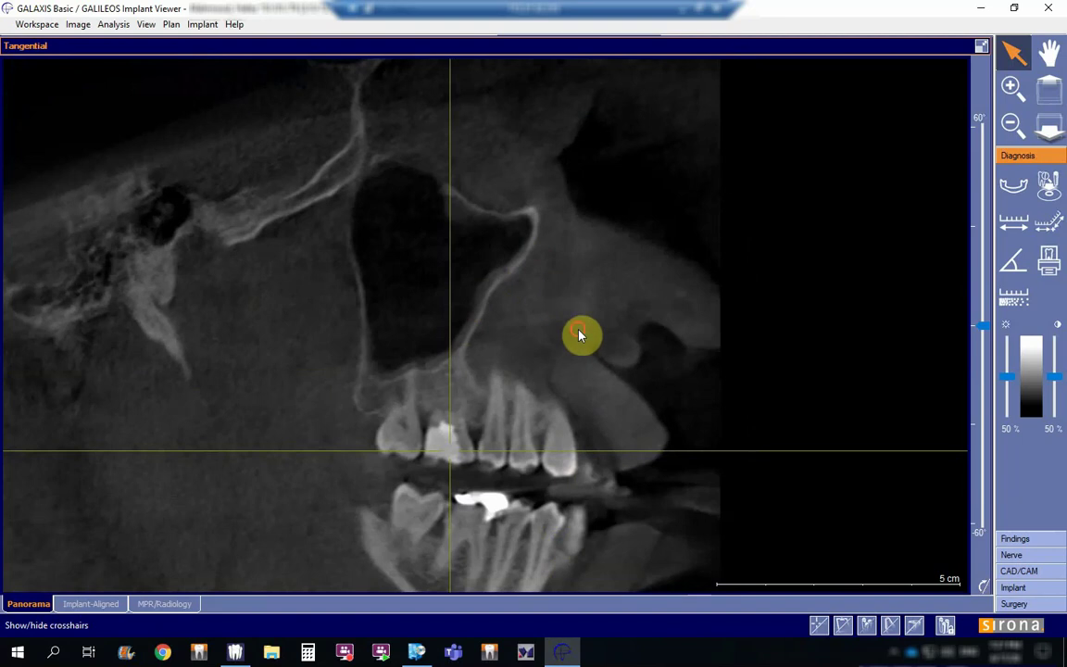
left_click_drag(581, 334, 579, 322)
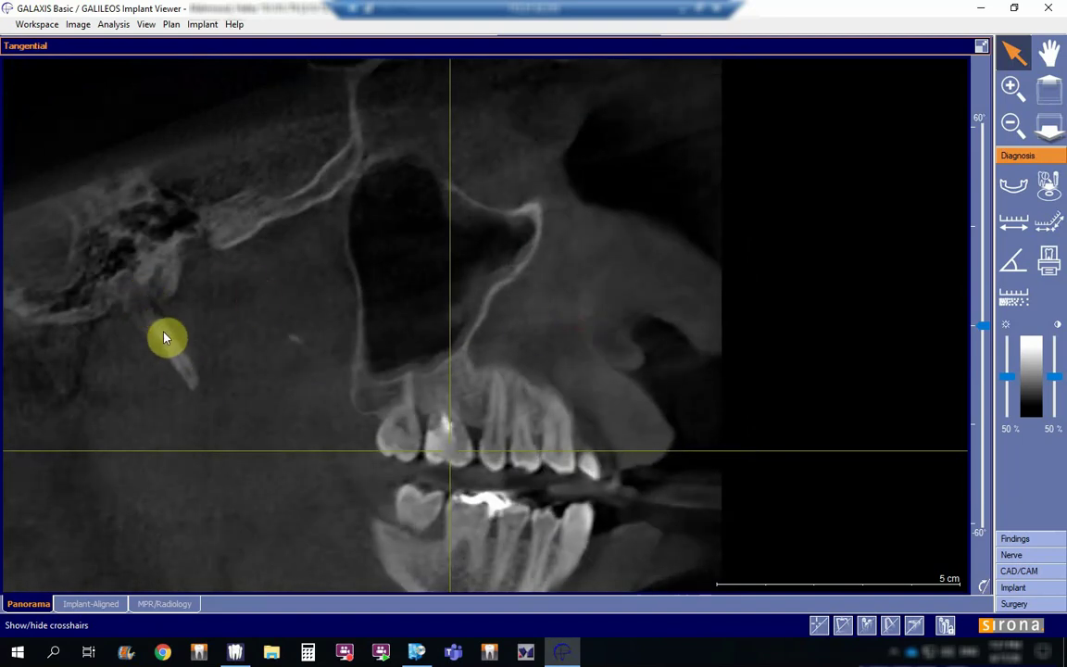
left_click_drag(252, 350, 275, 355)
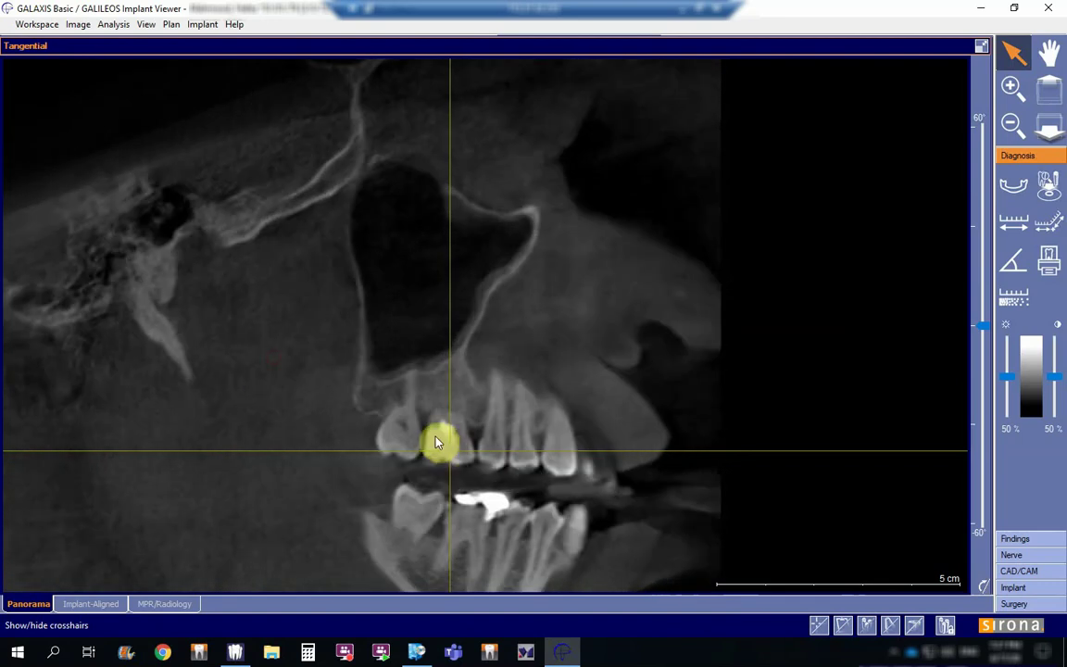
- Recenter the enlarged tangential view inside the right maxillary sinus, examine the adjacent slices, and restore the multi-view layout
left_click_drag(450, 452, 419, 306)
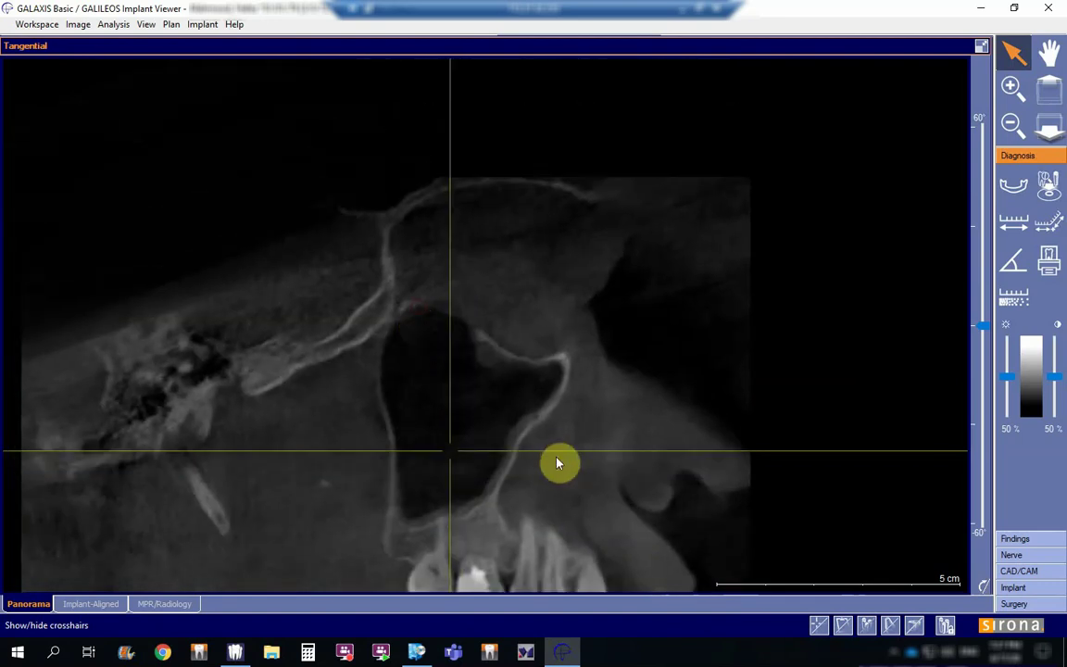
mouse_move(571, 464)
left_mouse_down()
mouse_move(588, 438)
mouse_move(587, 474)
left_mouse_up()
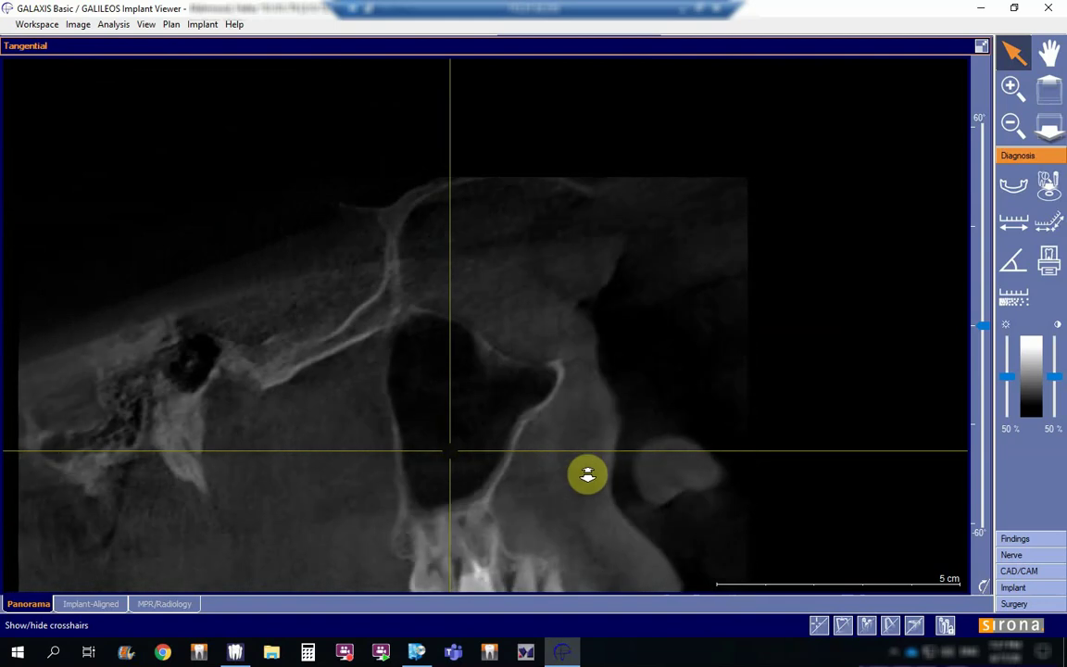
left_click(982, 45)
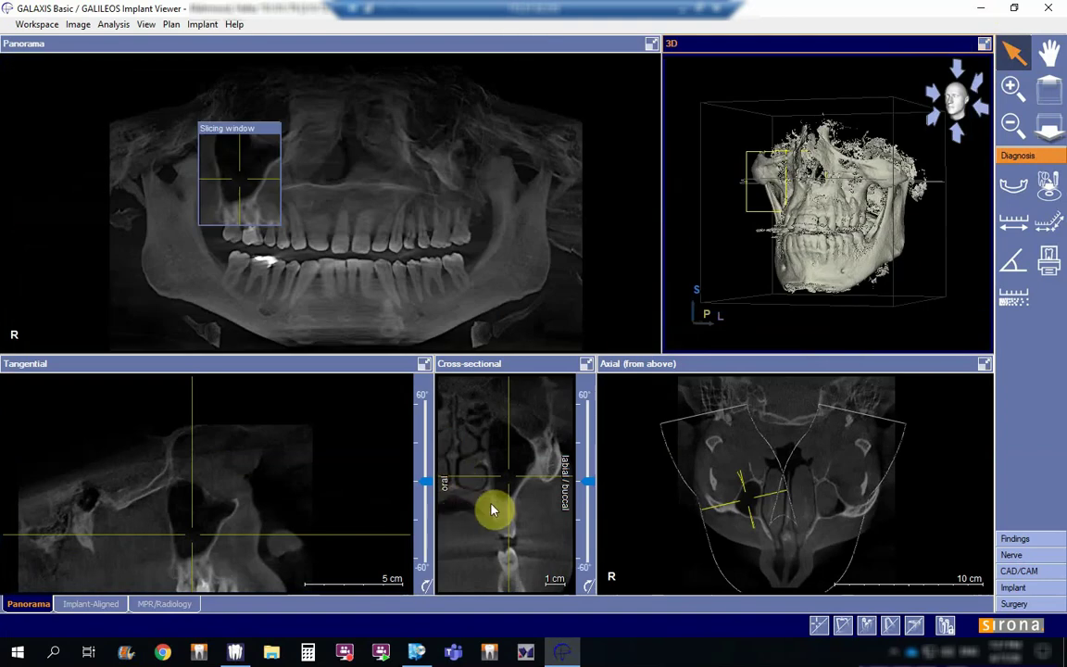
- Recenter the slices higher in the right maxillary sinus and examine them inward toward the nasal cavity in the enlarged tangential view
left_click(511, 475)
left_click_drag(511, 473, 511, 464)
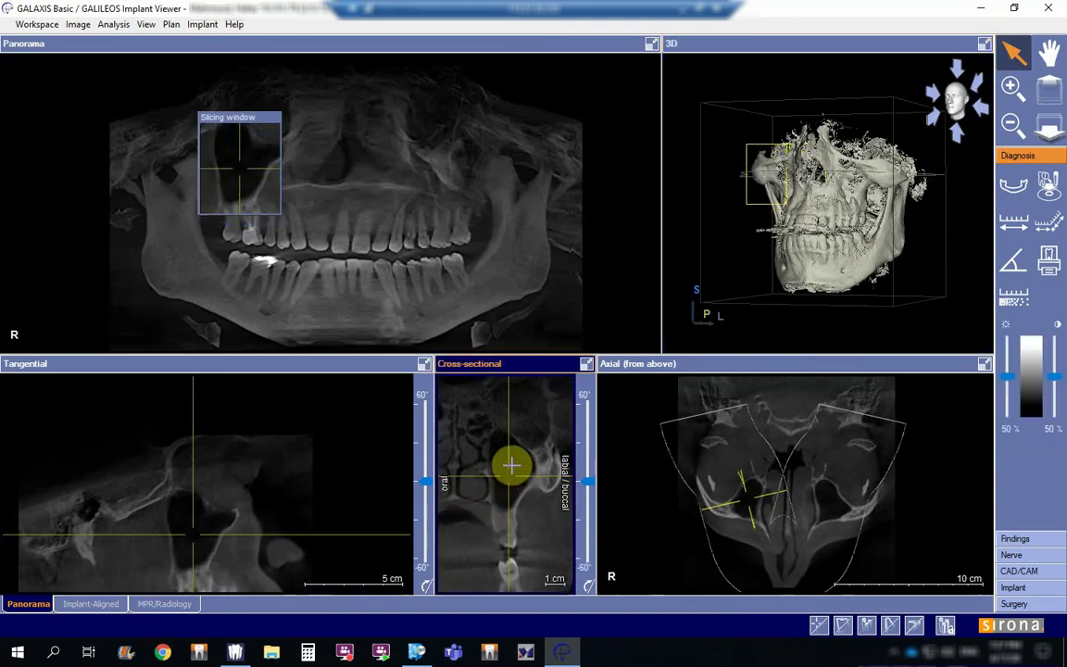
left_click(422, 364)
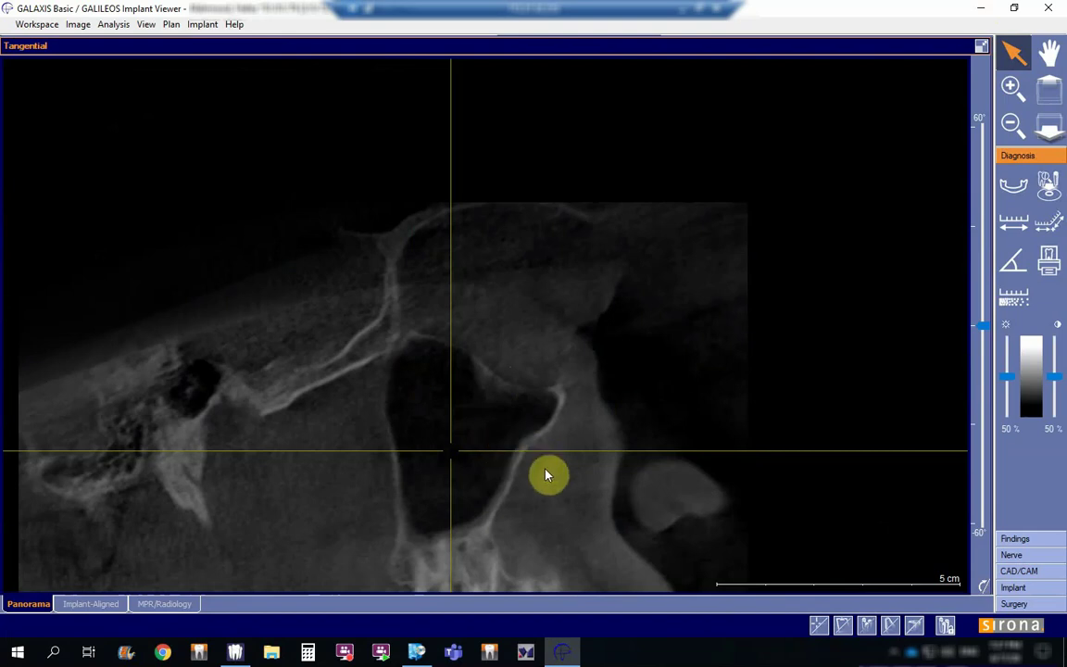
middle_click_drag(567, 446, 543, 233)
scroll(551, 326, "up", 3)
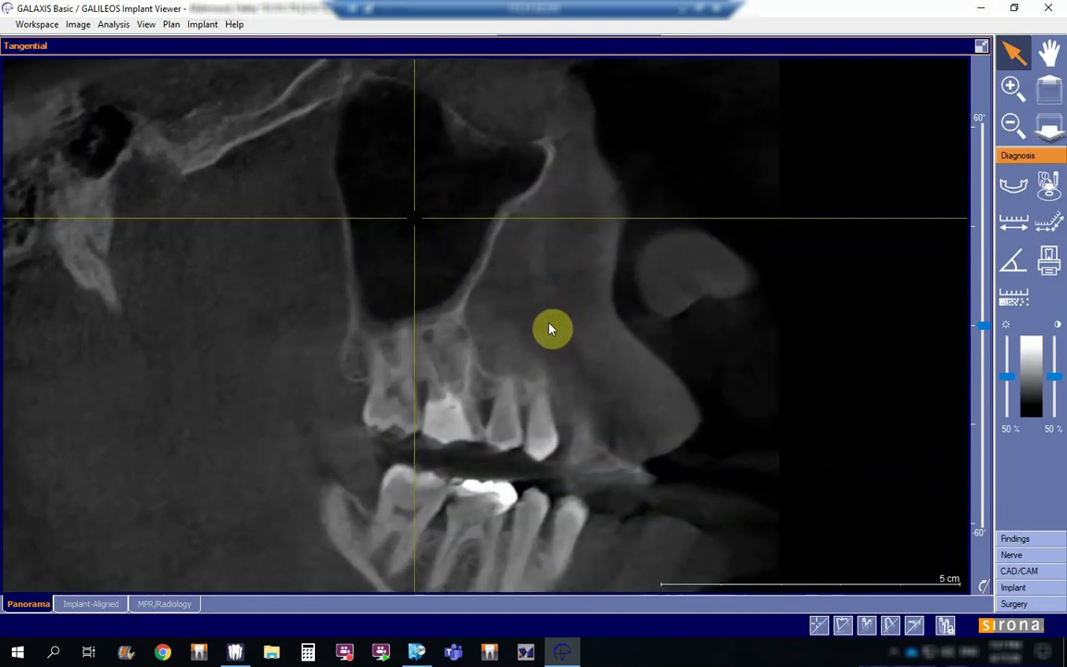
scroll(550, 326, "down", 2)
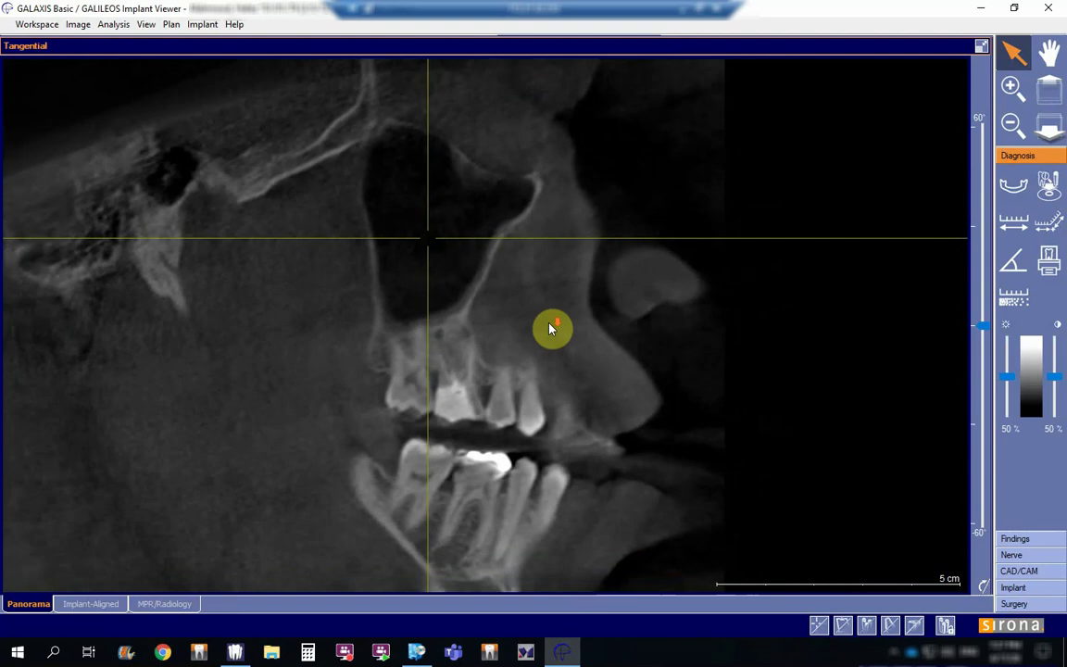
left_click_drag(572, 407, 583, 359)
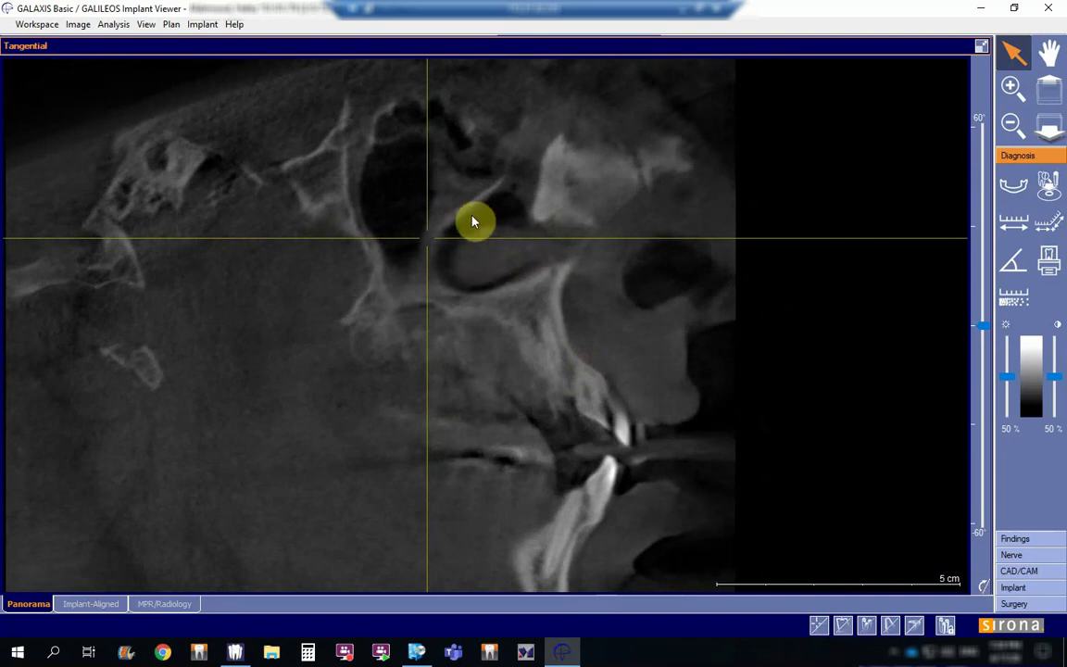
left_click(981, 46)
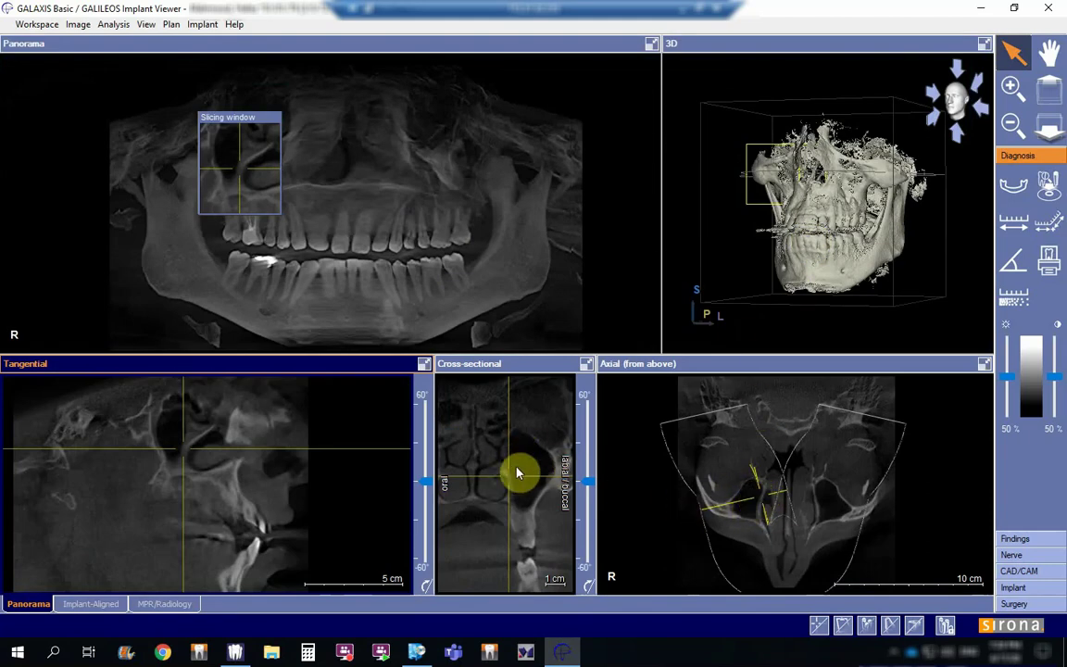
- Shift the slice position from the right maxillary sinus into the nasal cavity and examine the turbinates up to the midline
left_click_drag(508, 477, 480, 476)
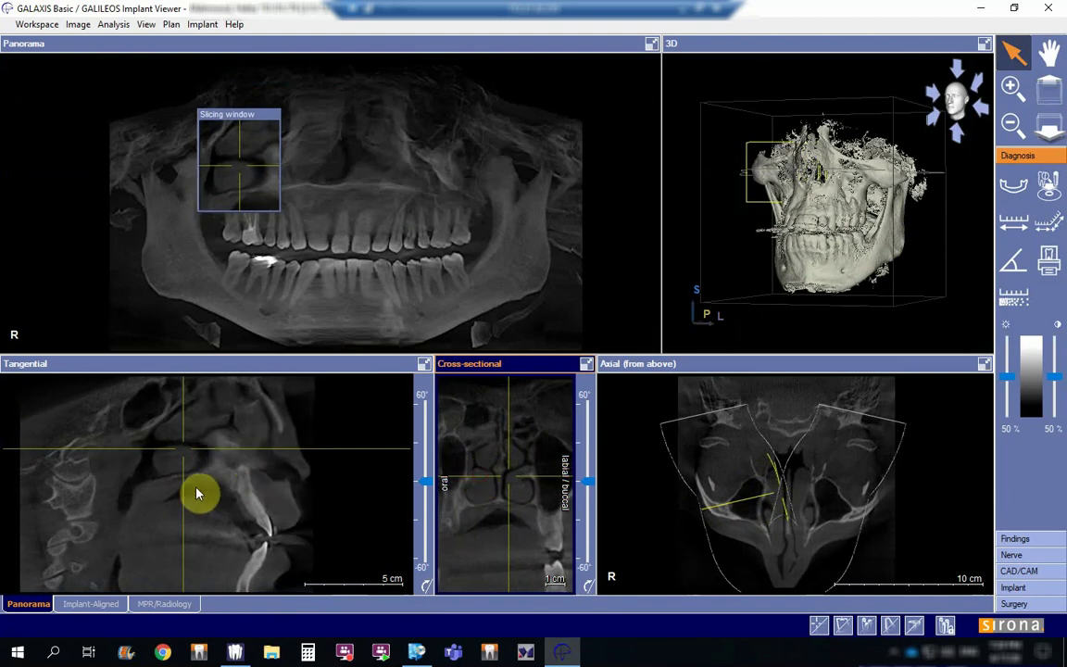
left_click_drag(182, 449, 174, 452)
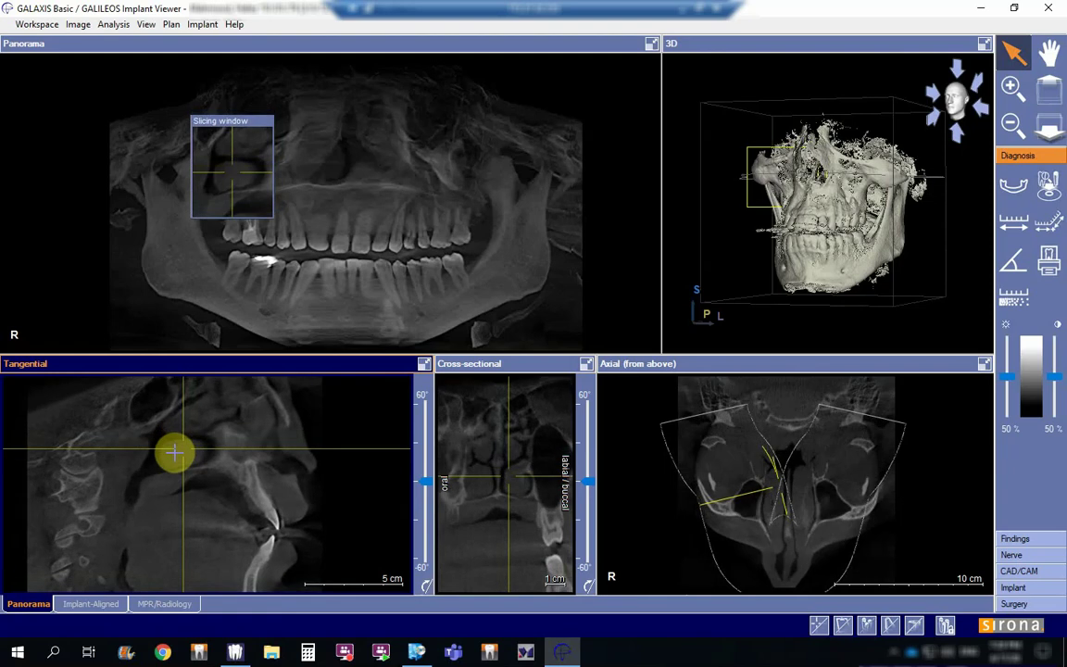
left_click_drag(174, 452, 179, 421)
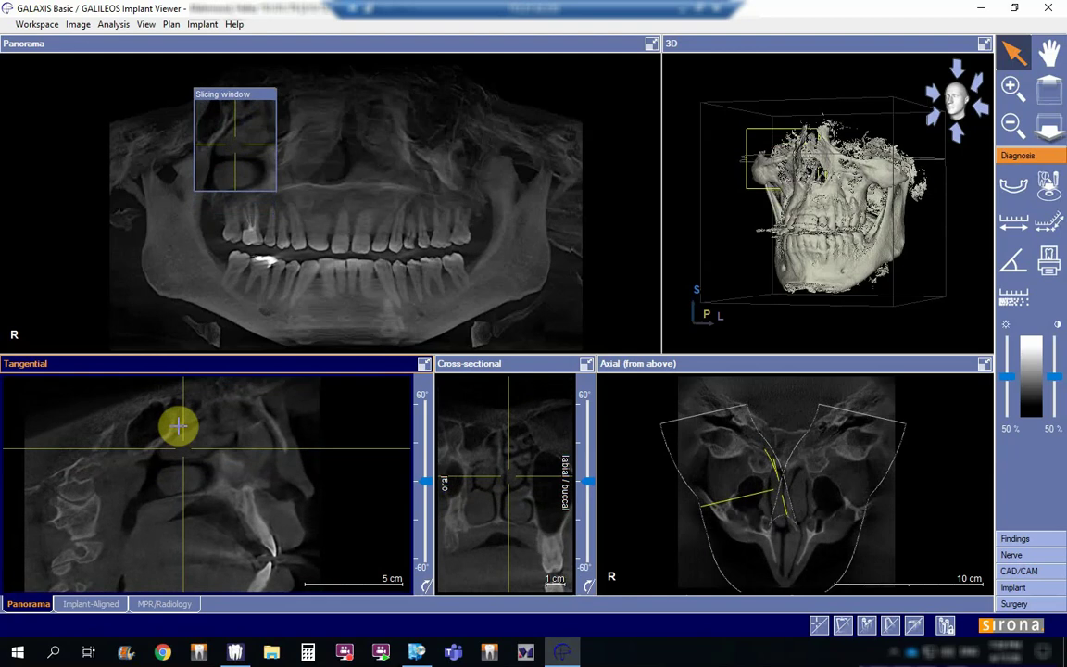
mouse_move(178, 425)
left_mouse_down()
mouse_move(164, 426)
mouse_move(196, 427)
left_mouse_up()
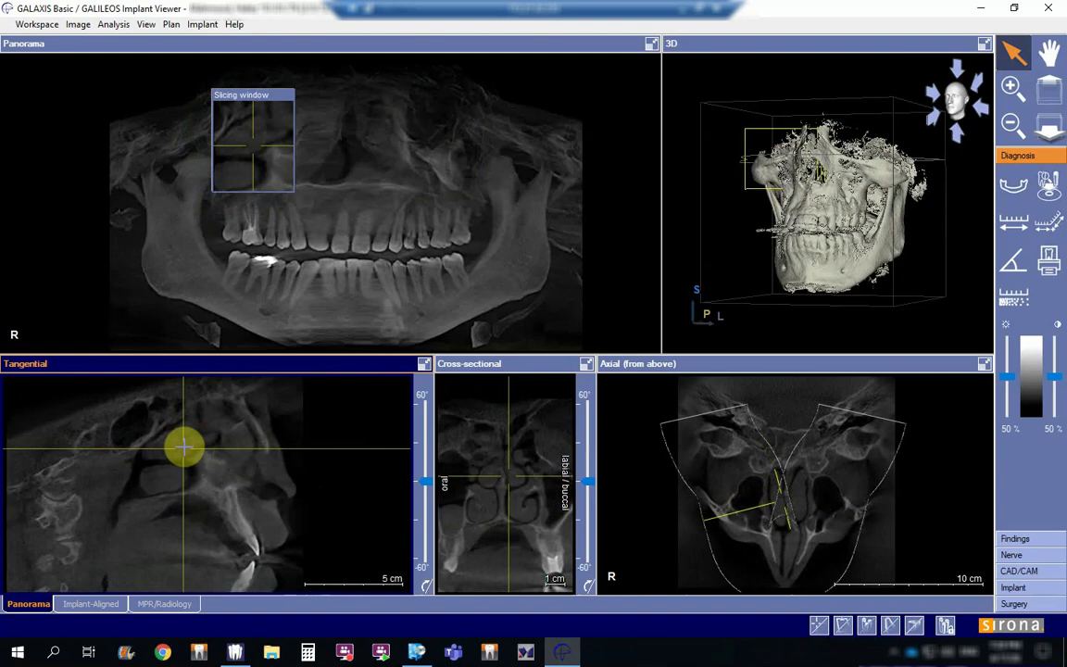
left_click_drag(213, 471, 213, 443)
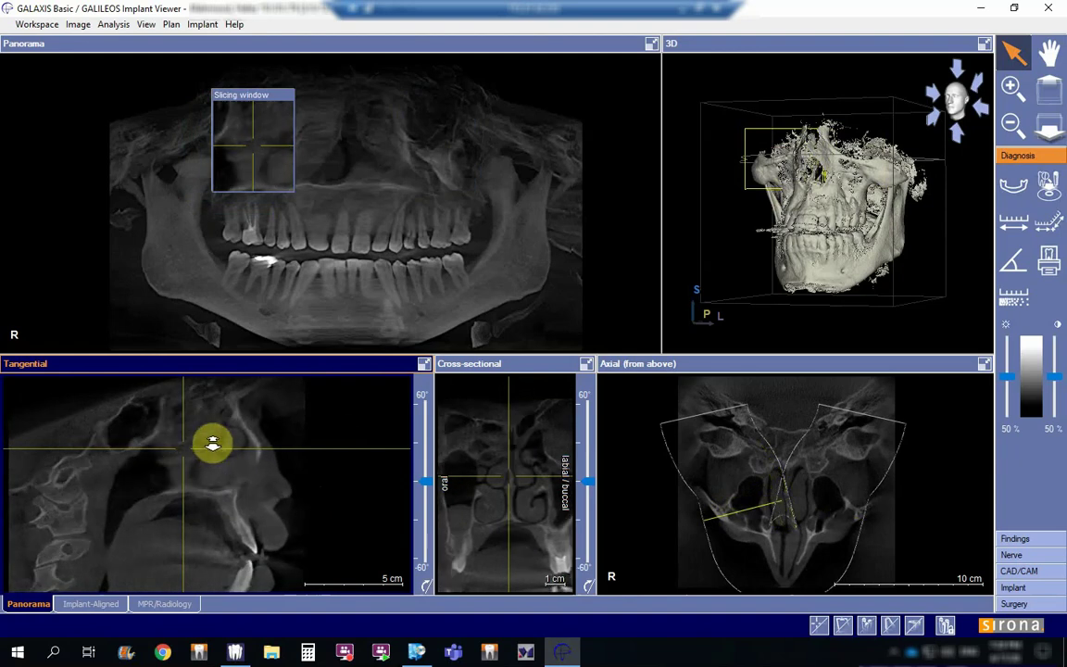
- Inspect the midline slice in the enlarged tangential view and the skull in the enlarged 3D view, restoring the multi-view layout
left_click(424, 364)
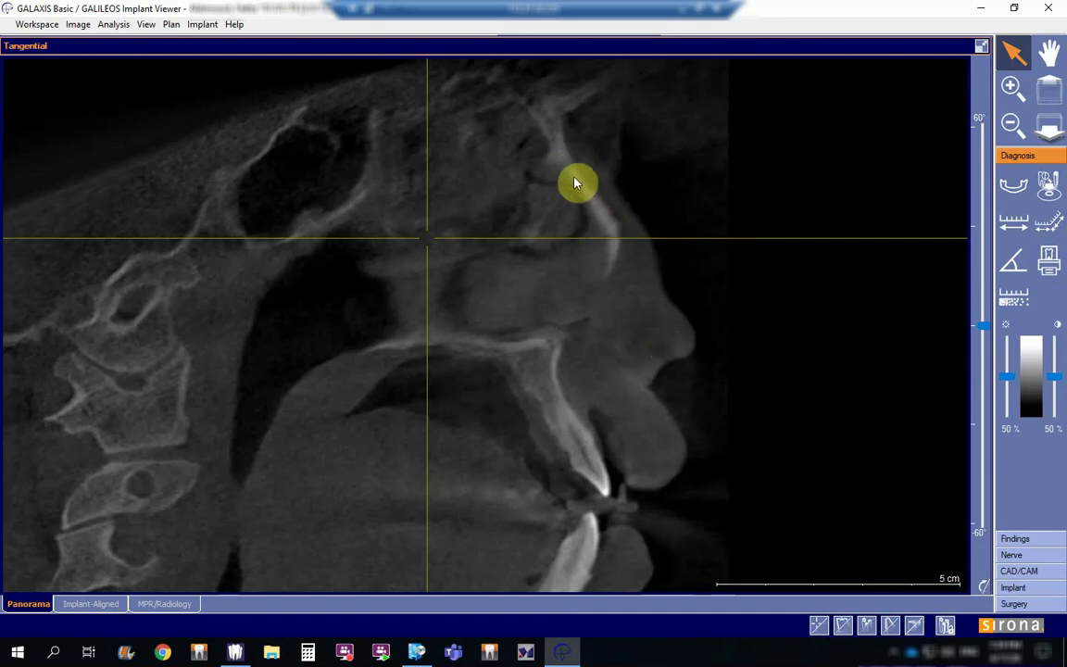
left_click(983, 48)
double_click(814, 317)
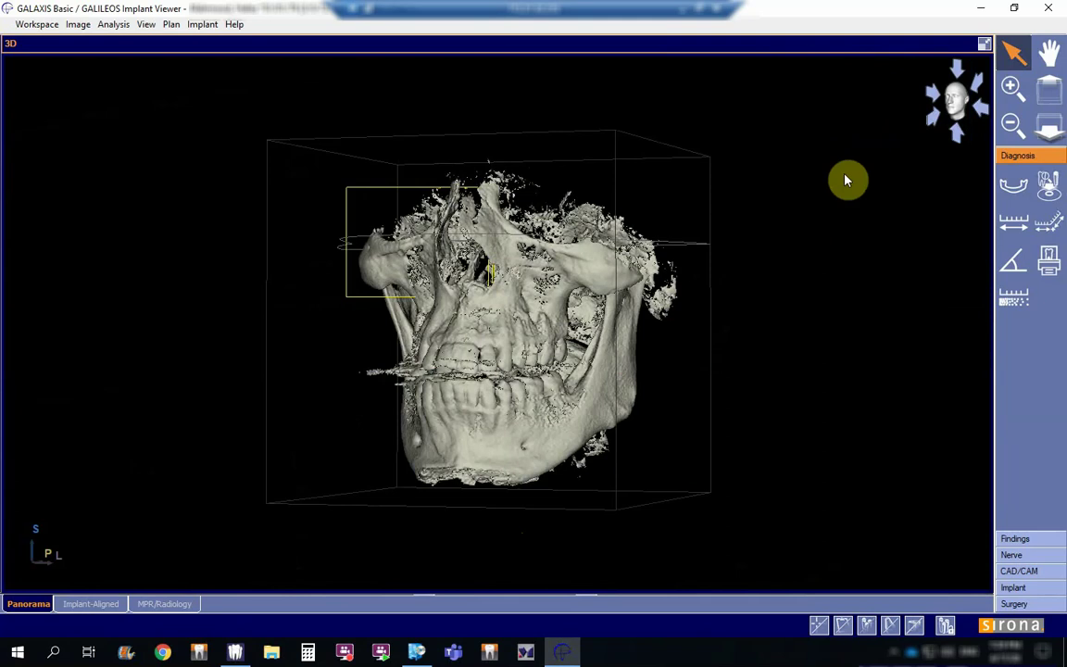
left_click(983, 44)
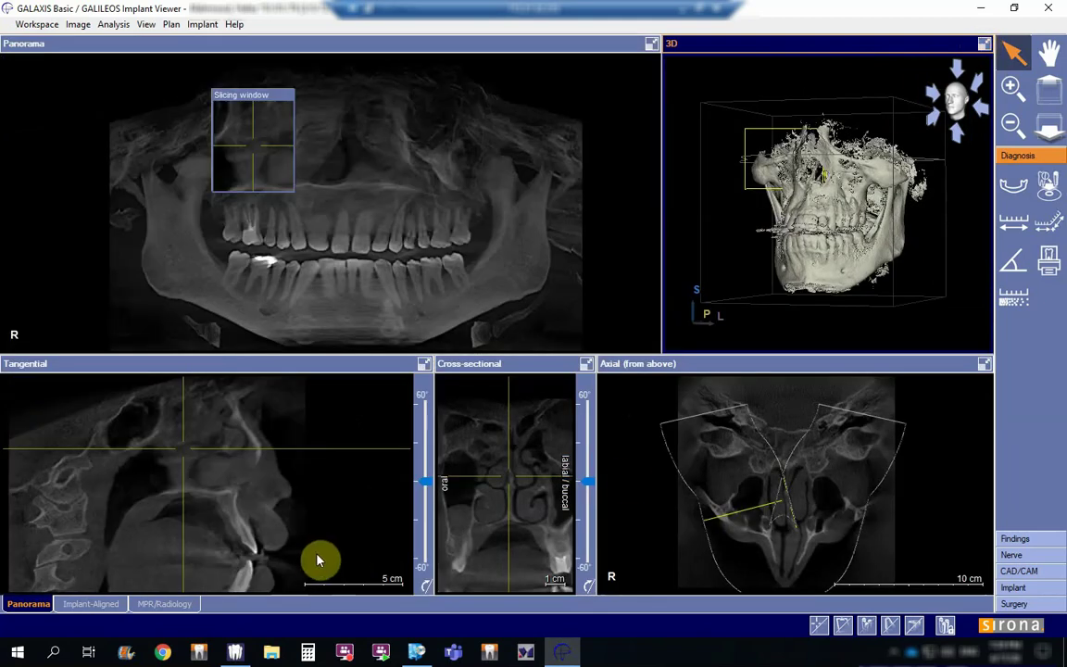
- Examine the tangential slices from the nasal midline outward through the right maxillary sinus and down to the upper right teeth
scroll(271, 510, "down", 5)
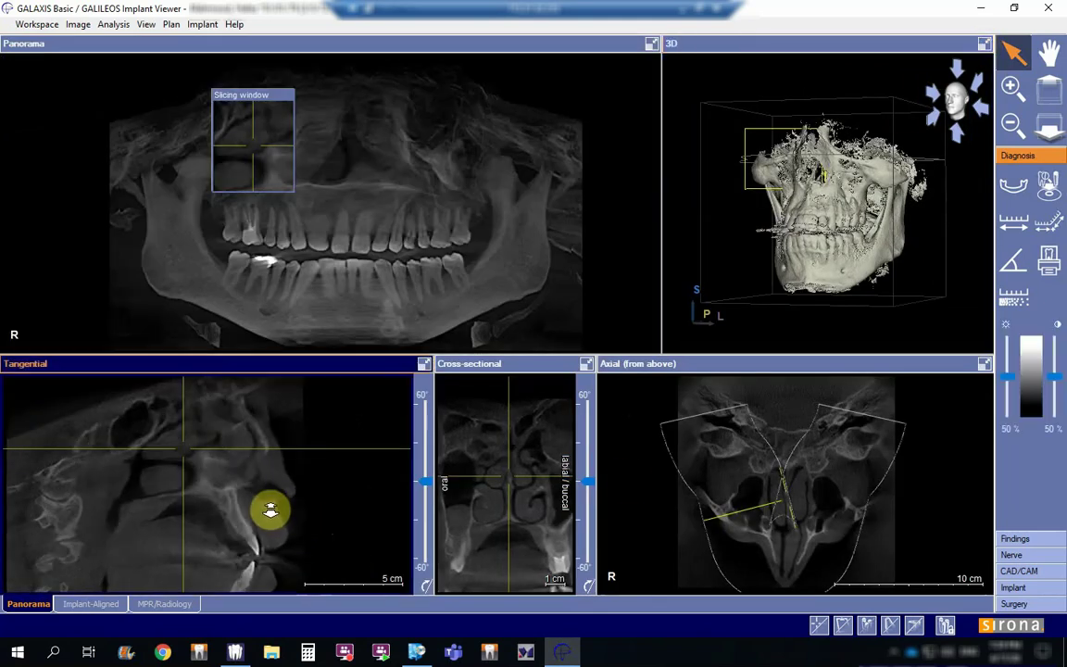
scroll(270, 517, "down", 4)
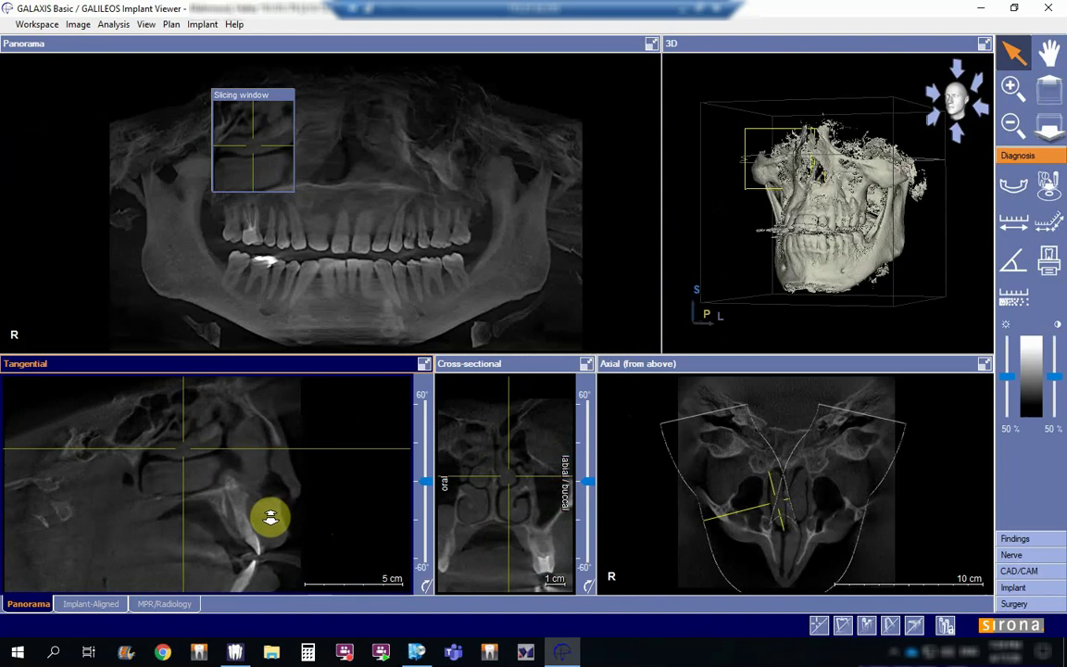
scroll(271, 524, "down", 1)
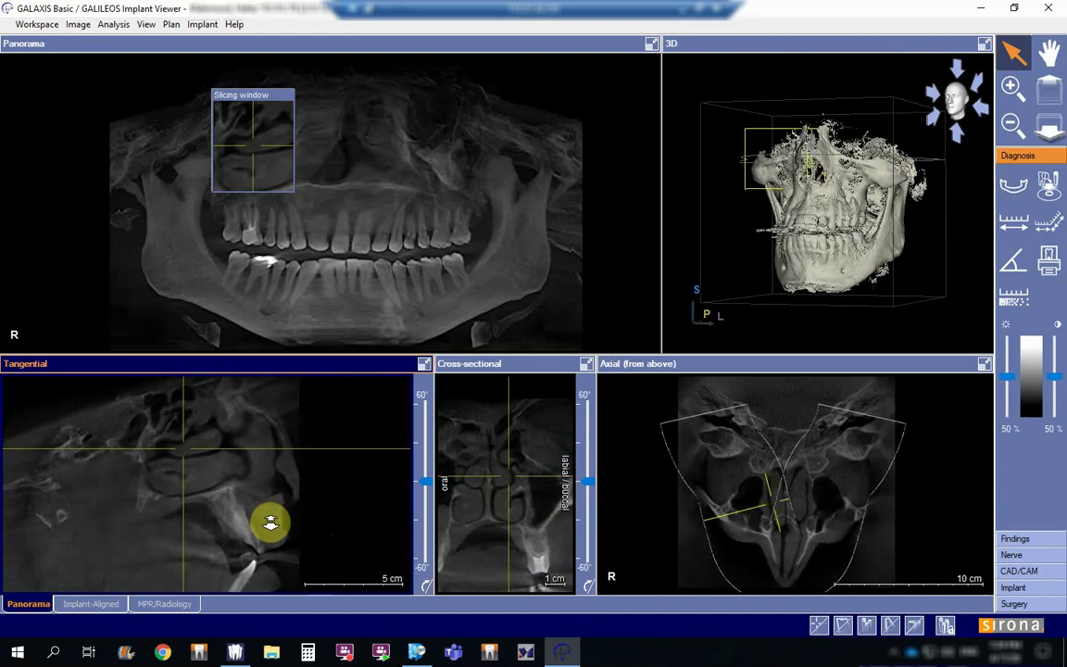
scroll(270, 526, "down", 4)
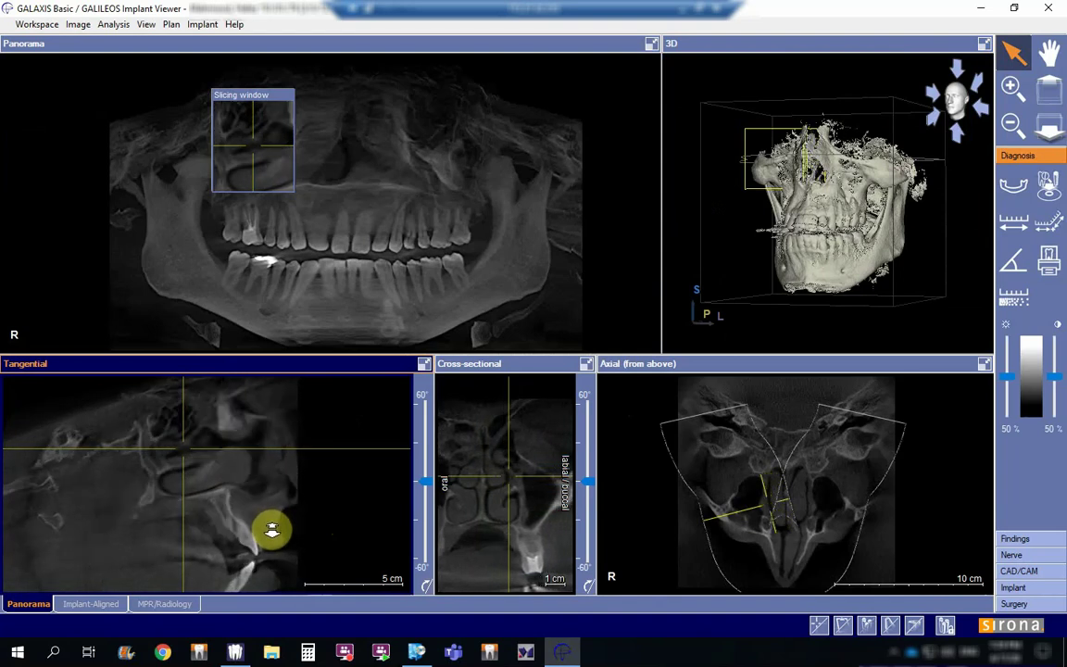
scroll(272, 536, "down", 5)
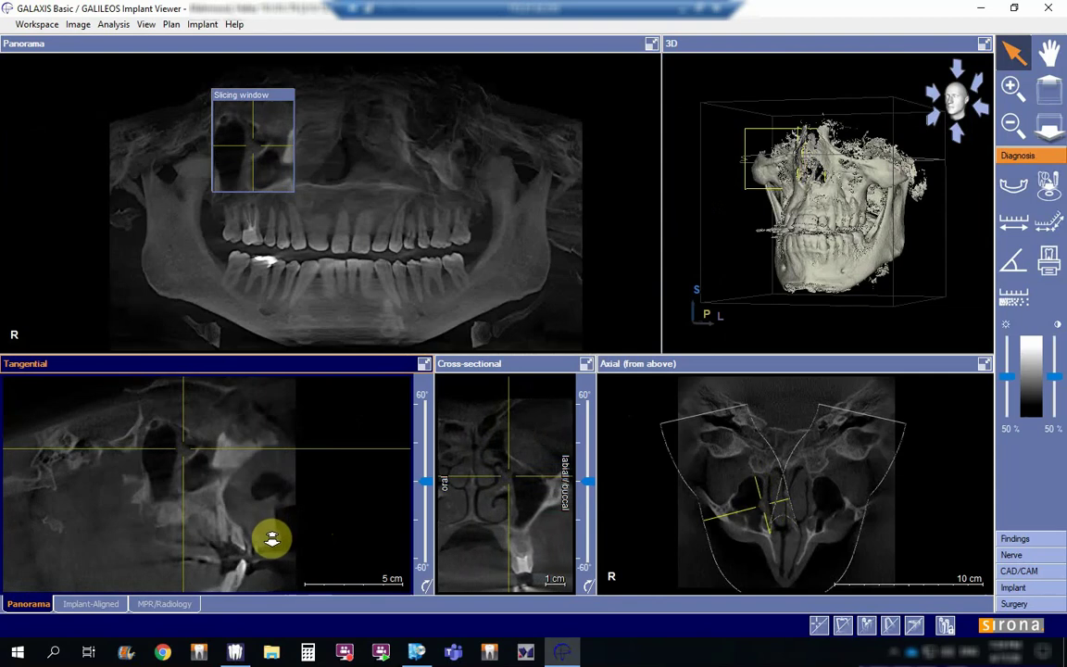
scroll(271, 542, "down", 5)
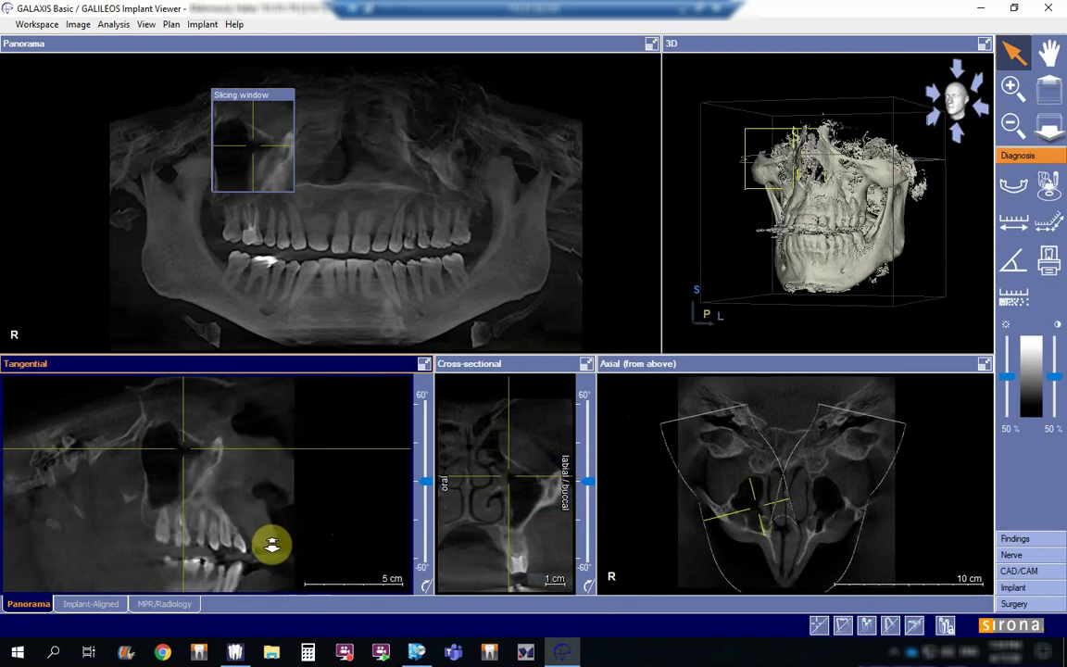
left_click_drag(271, 552, 271, 558)
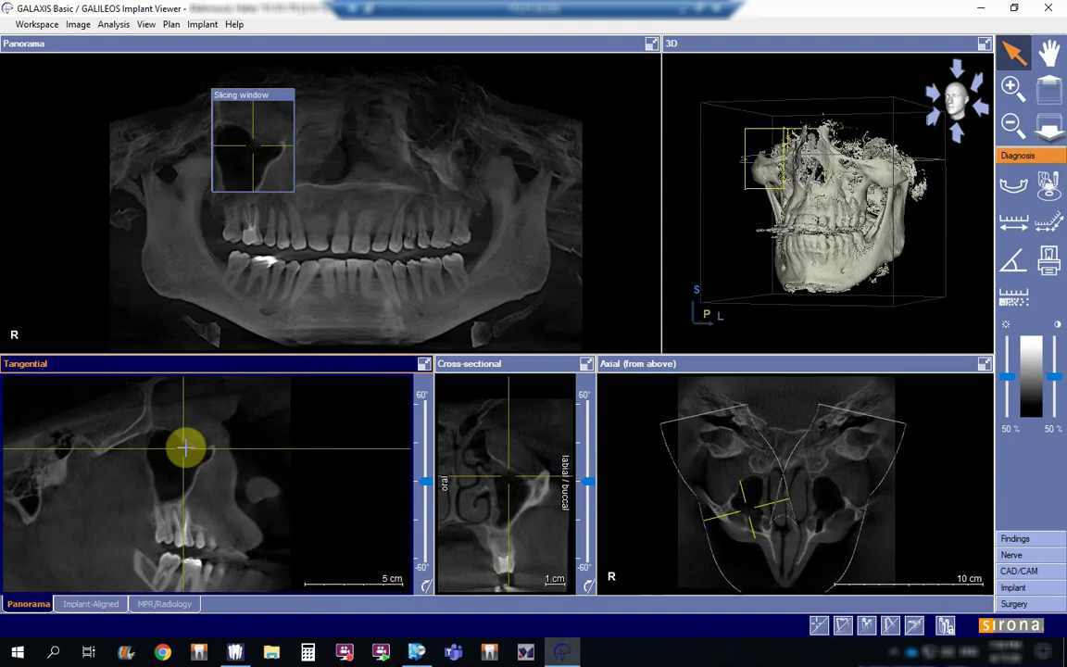
left_click_drag(186, 449, 253, 526)
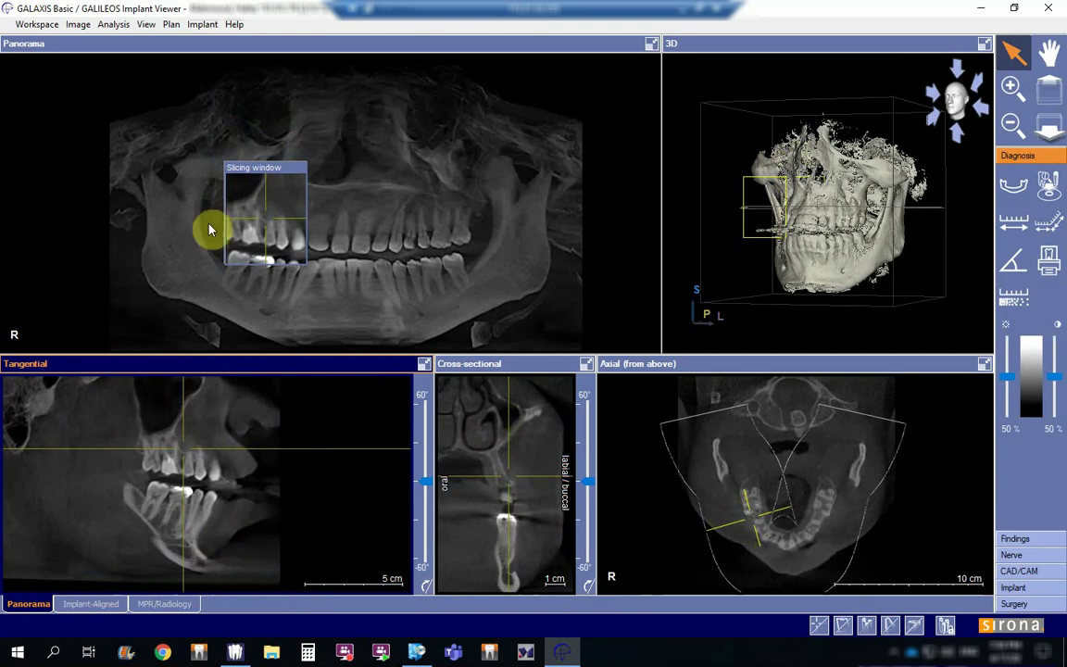
- Move the slicing window to the upper front teeth and inspect them in the enlarged tangential view
left_click(290, 174)
left_click_drag(290, 174, 366, 167)
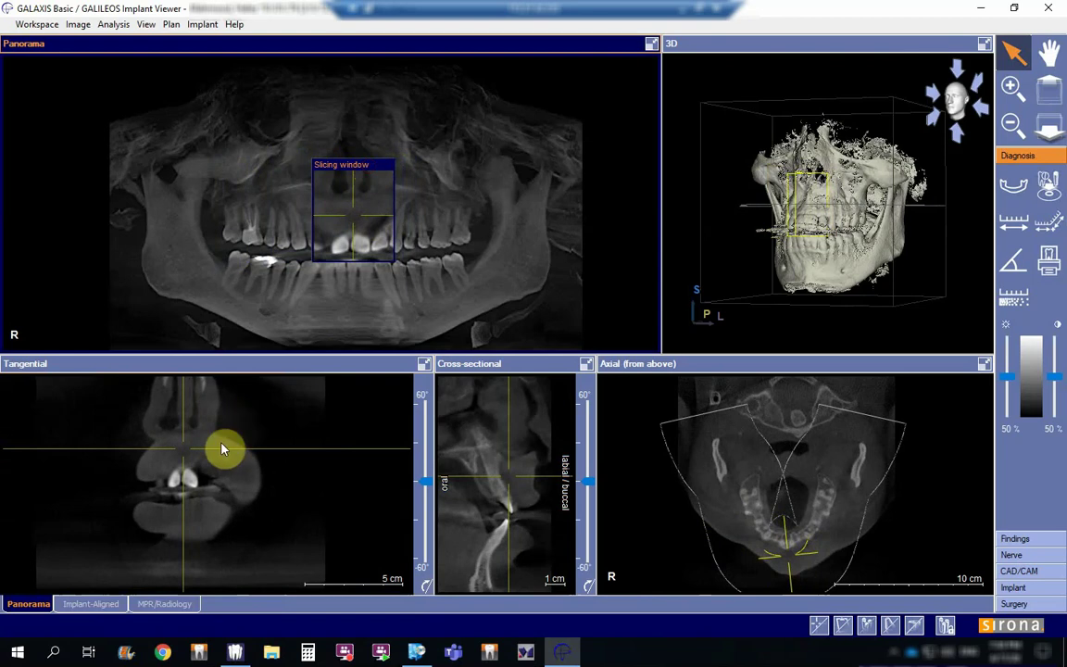
double_click(359, 366)
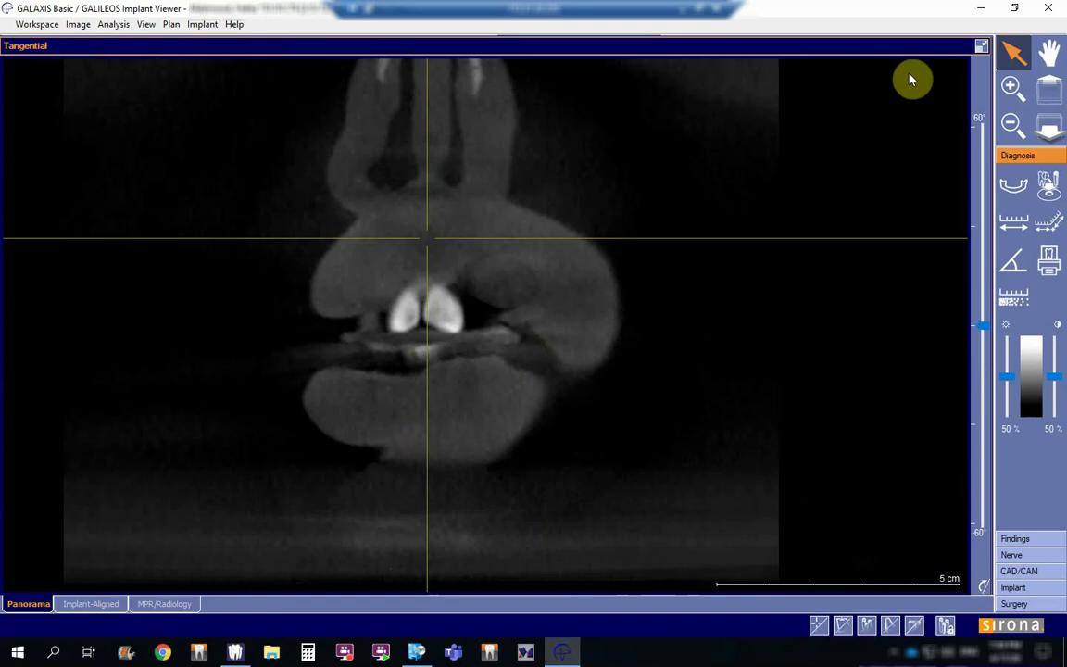
left_click(982, 45)
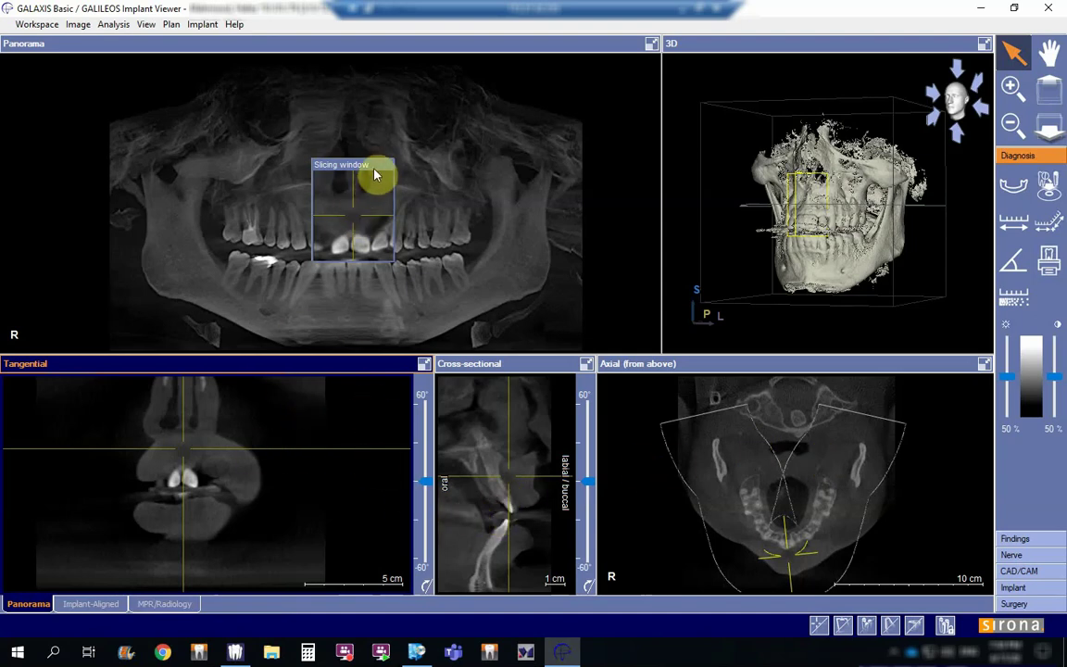
- Move the slicing window to the upper left teeth and examine the tangential slices from the midline palate outward to those teeth
left_click_drag(374, 166, 453, 167)
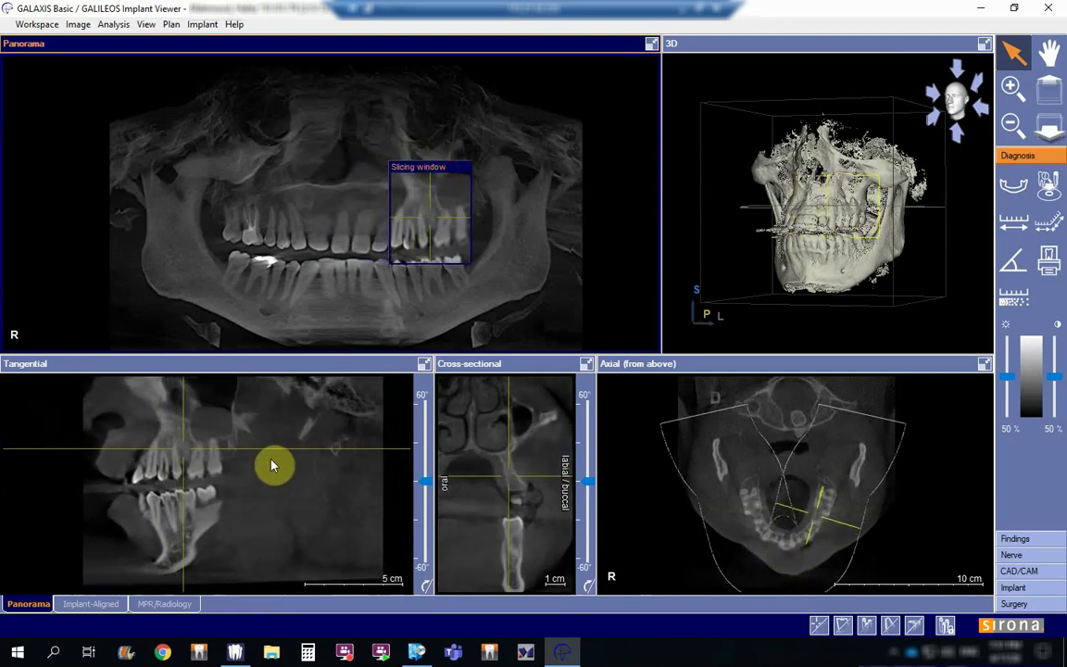
left_click_drag(522, 481, 476, 453)
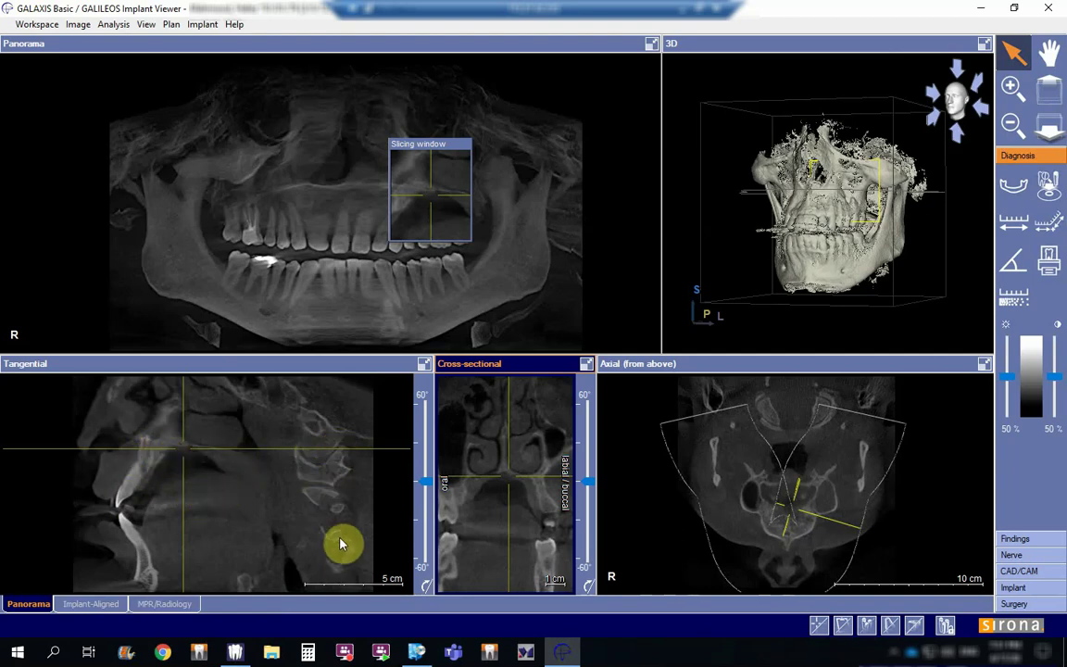
left_click(310, 526)
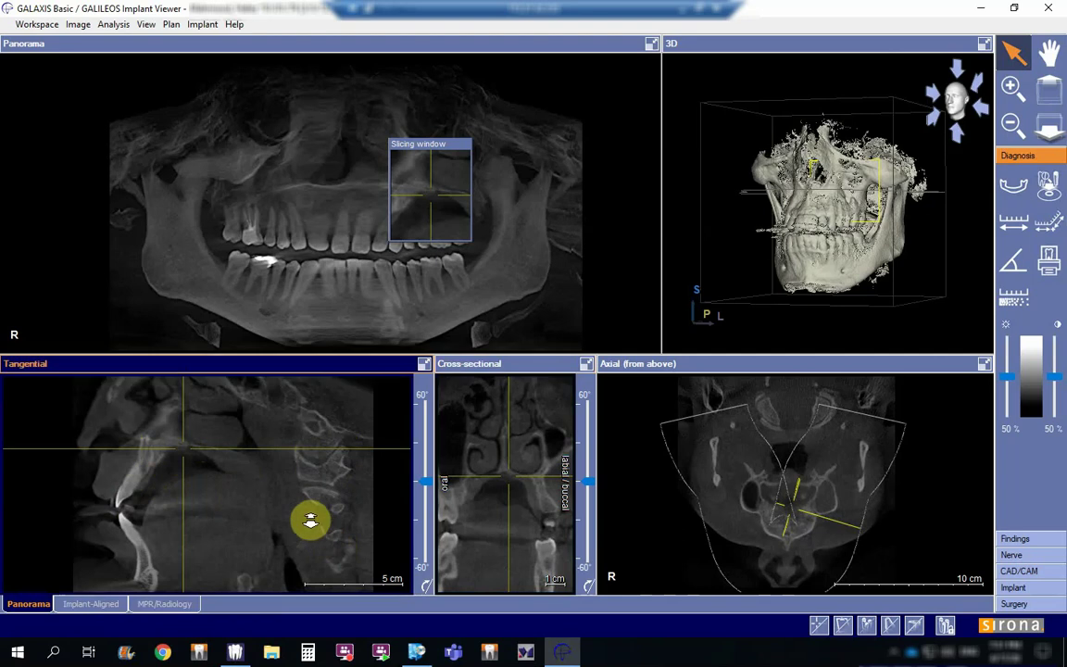
left_click_drag(311, 525, 312, 511)
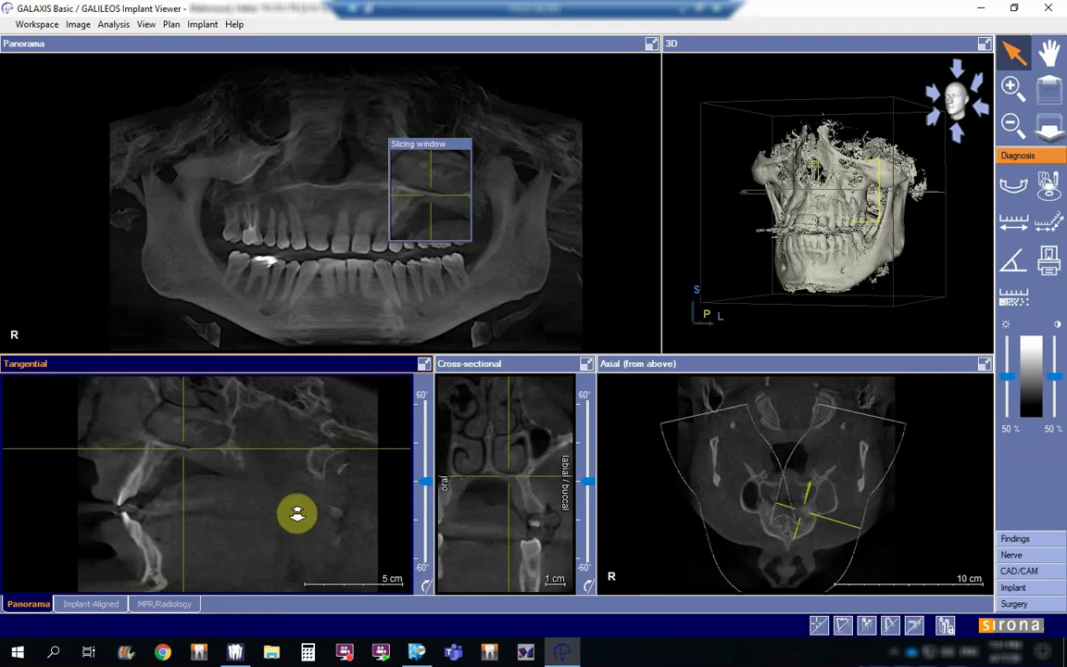
left_click_drag(294, 516, 293, 530)
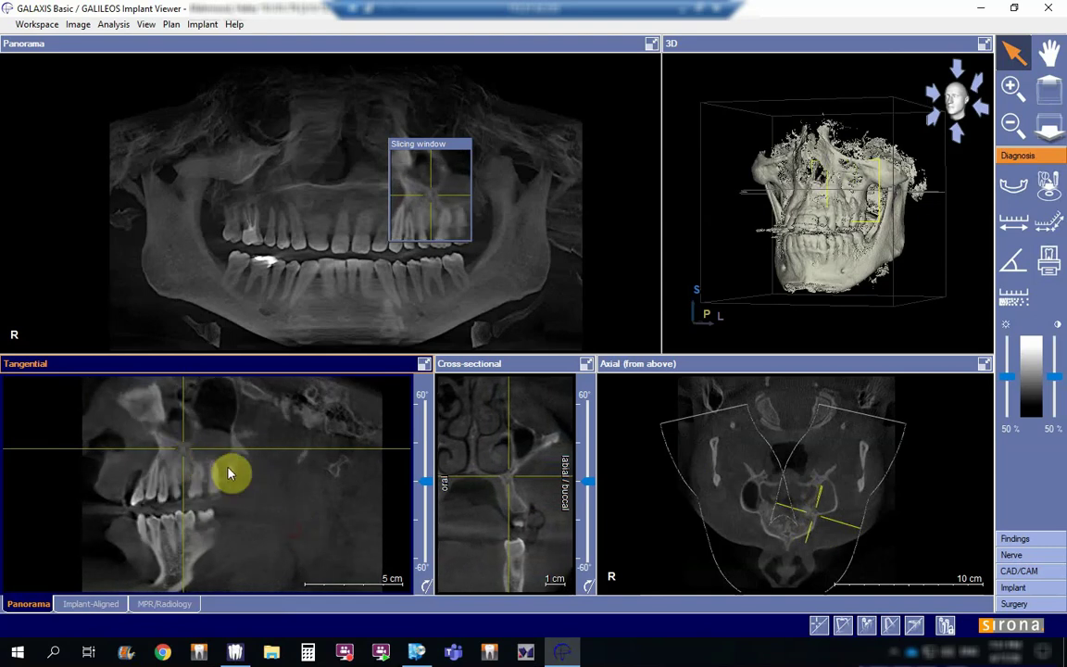
- Recenter the enlarged tangential view inside the left maxillary sinus, examine the sinus and upper left teeth, and restore the multi-view layout
double_click(294, 370)
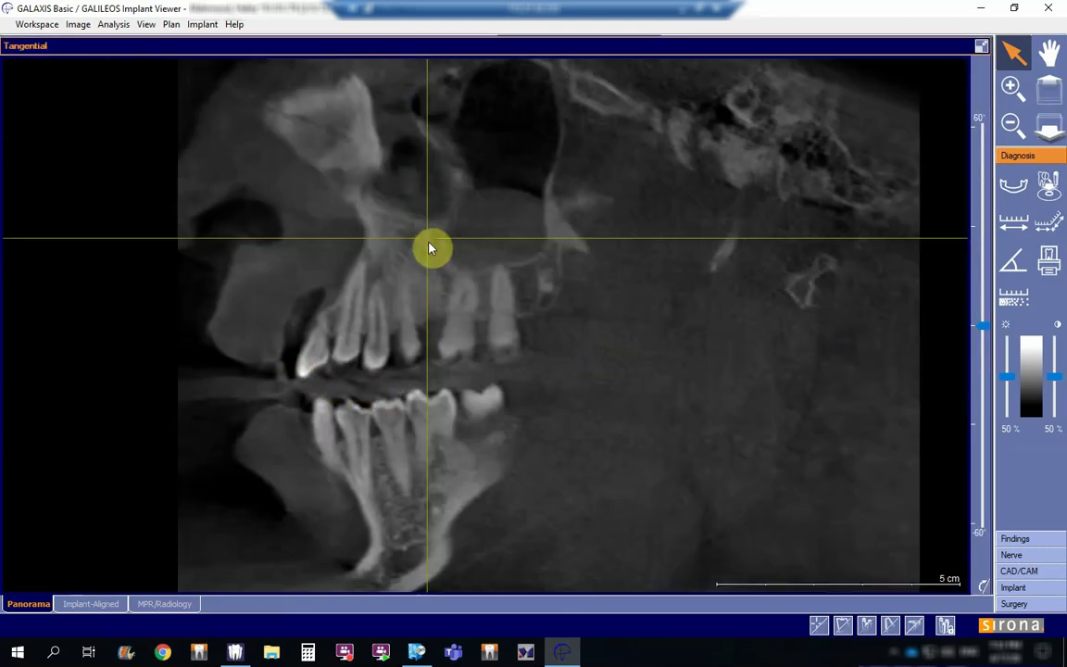
double_click(478, 193)
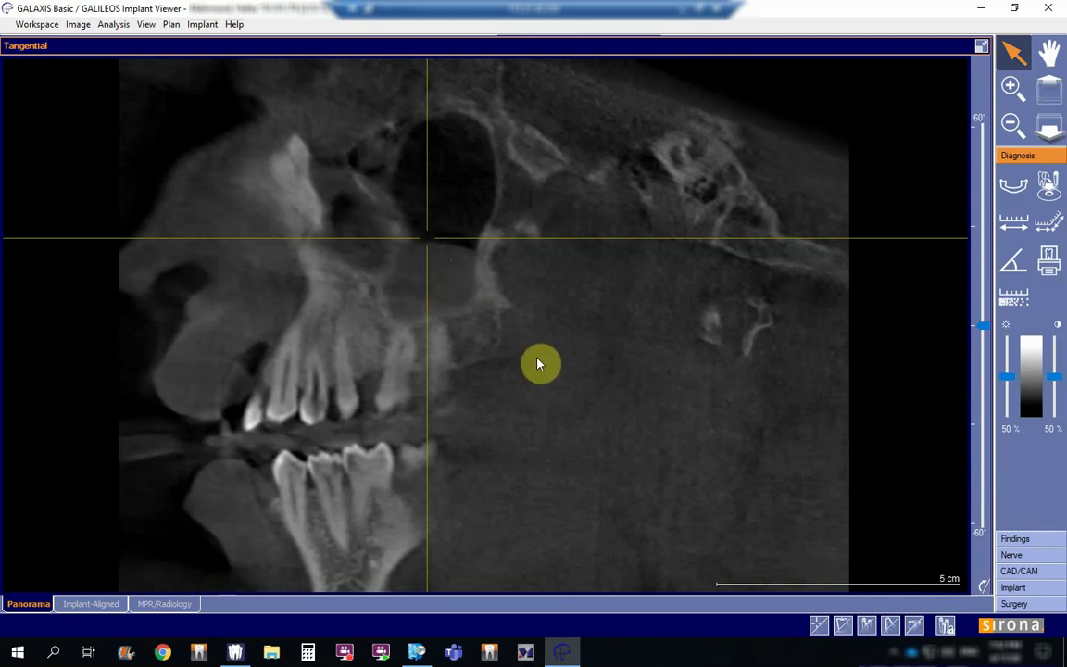
scroll(536, 361, "up", 6)
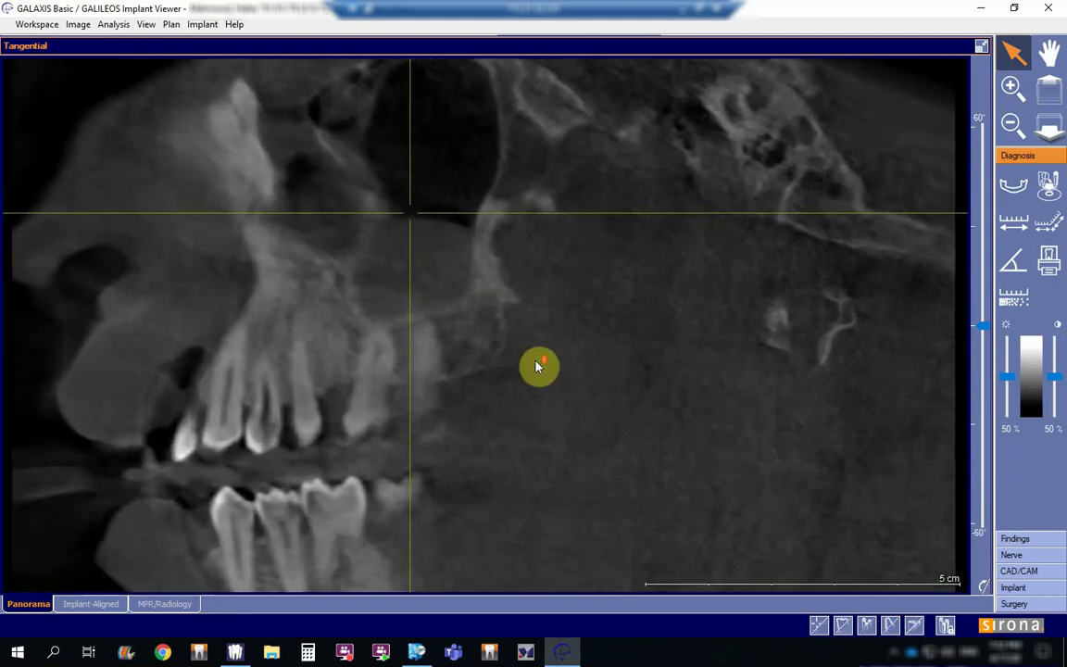
scroll(535, 361, "down", 3)
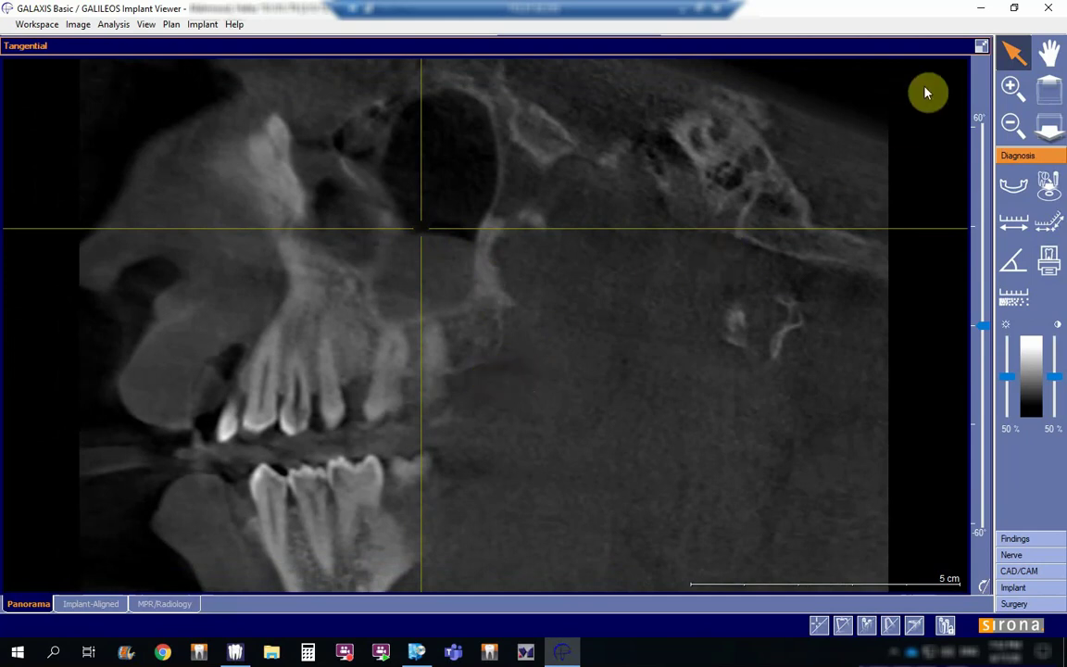
left_click(981, 45)
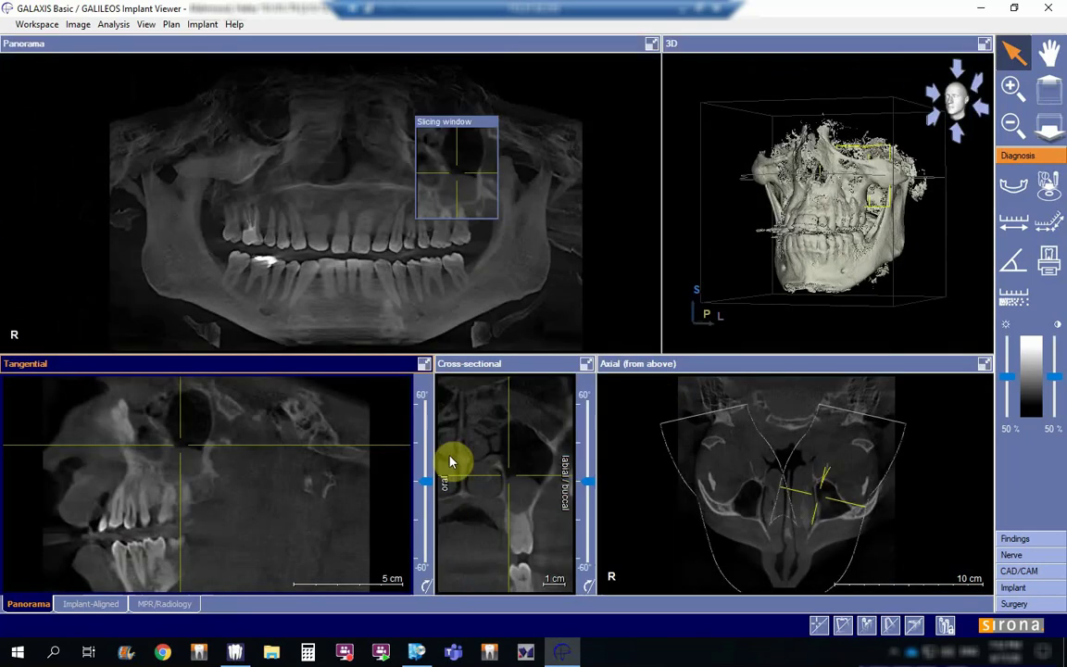
- Examine the tangential slices through the left maxillary sinus, lower the crosshair to the sinus floor, and continue outward to the cheekbone
left_click_drag(289, 505, 288, 505)
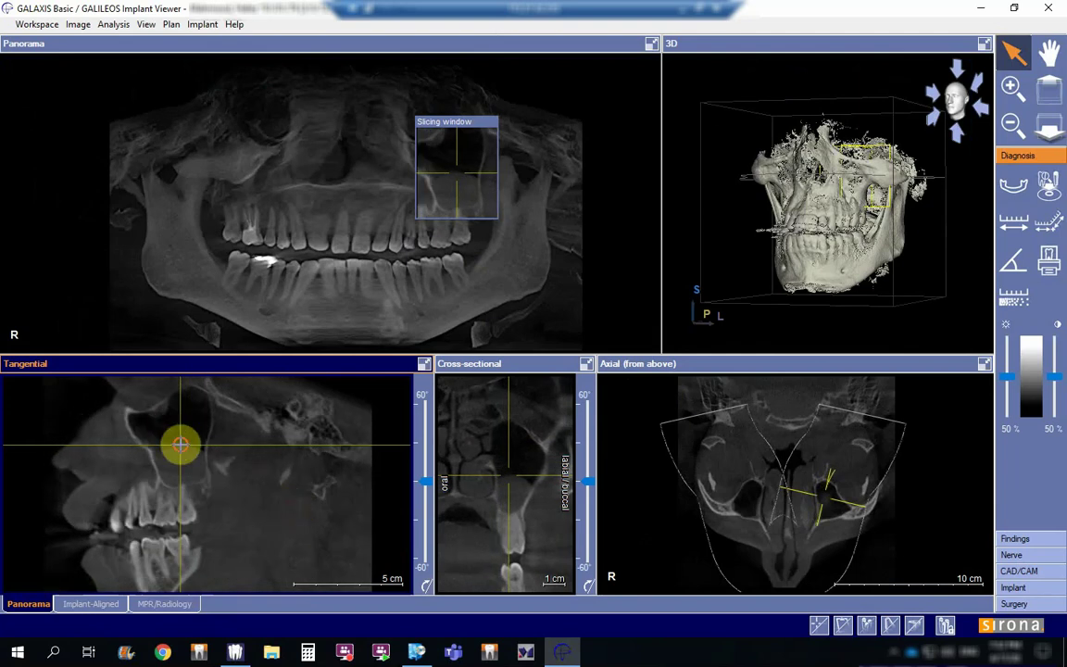
left_click_drag(180, 445, 179, 453)
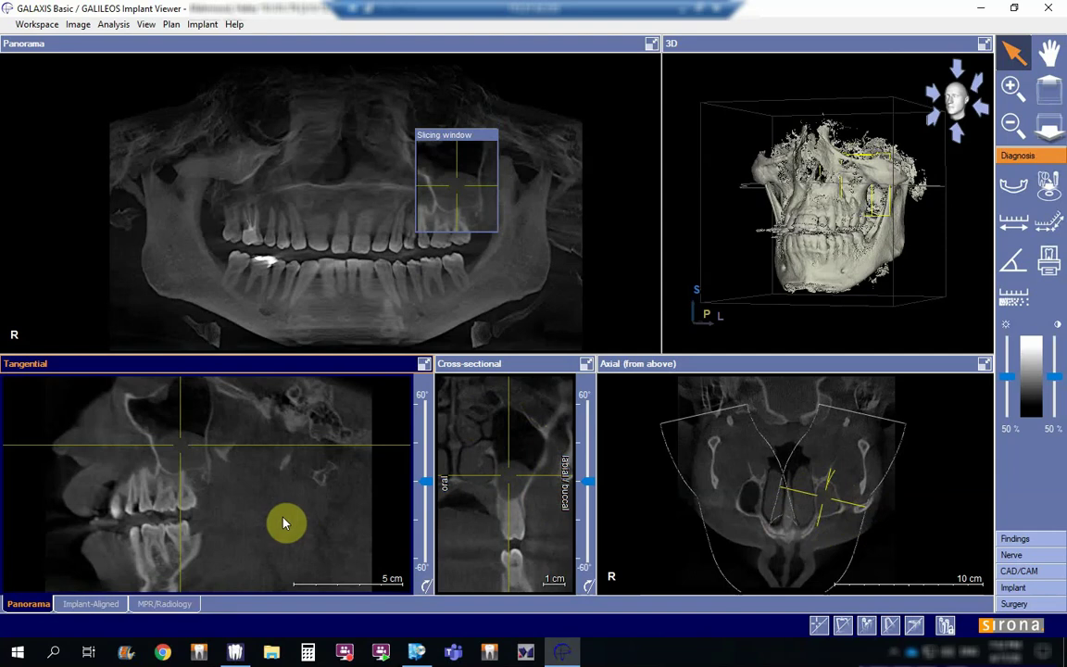
left_click_drag(283, 519, 302, 556)
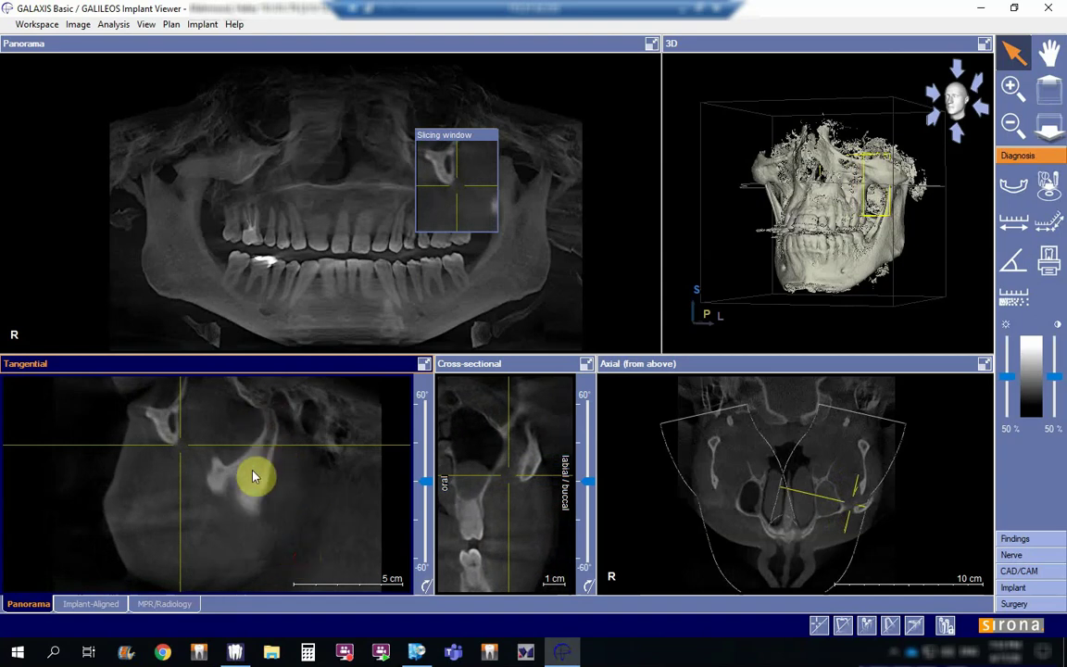
- Move the slicing window to the left coronoid region and down the mandibular ramus to the jaw angle, examining the tangential slices at each position
left_click_drag(178, 439, 271, 493)
left_click_drag(182, 446, 185, 417)
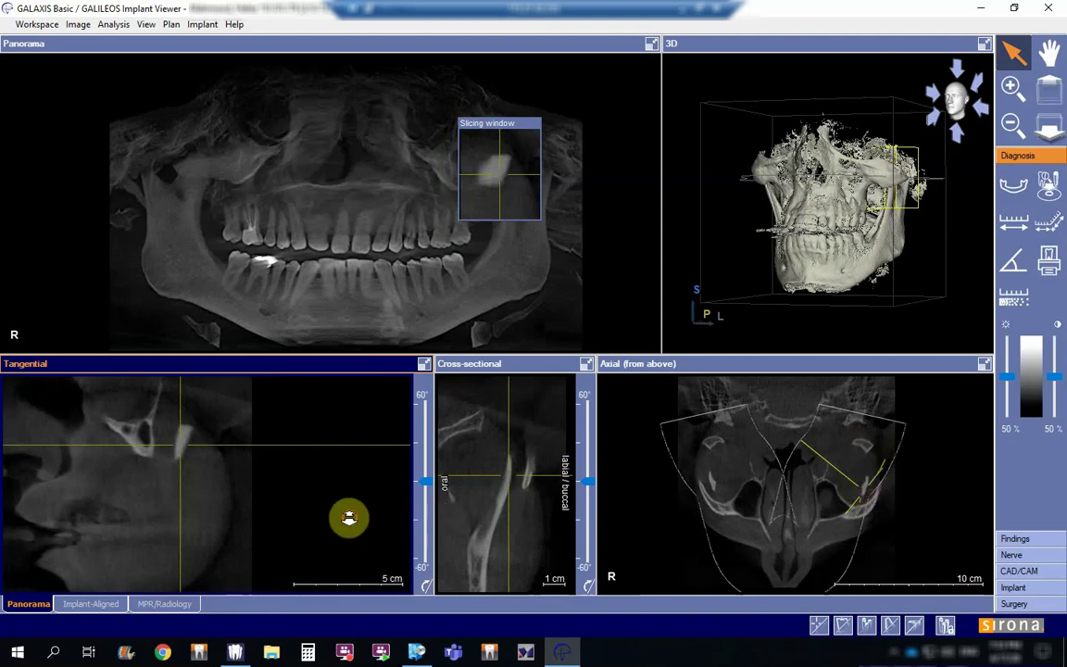
scroll(347, 516, "down", 5)
scroll(350, 507, "down", 6)
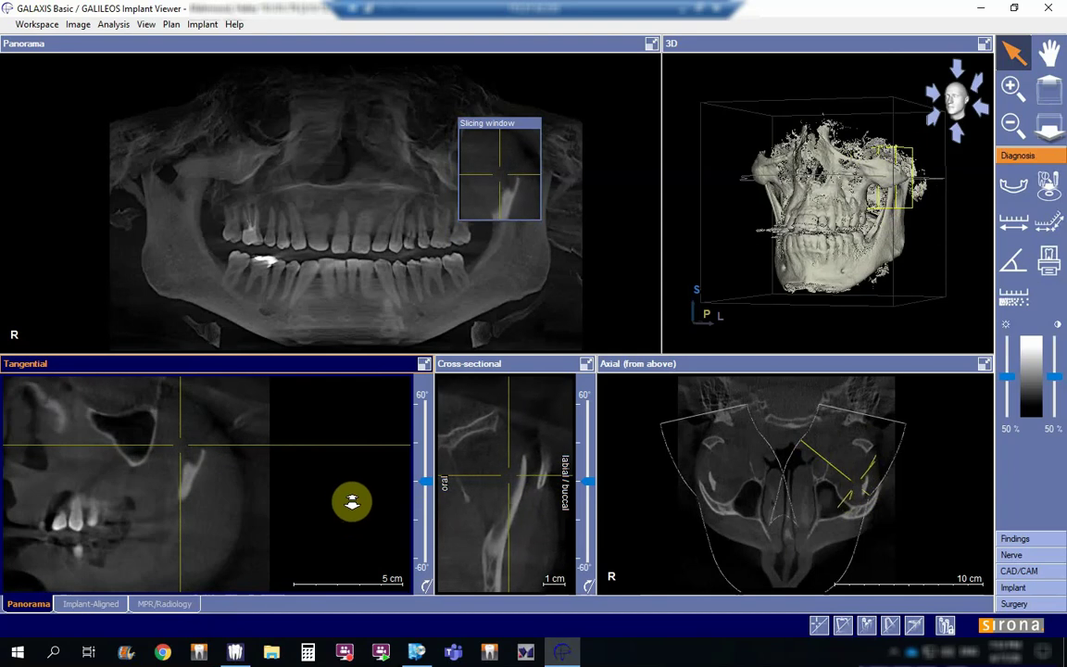
scroll(355, 498, "down", 6)
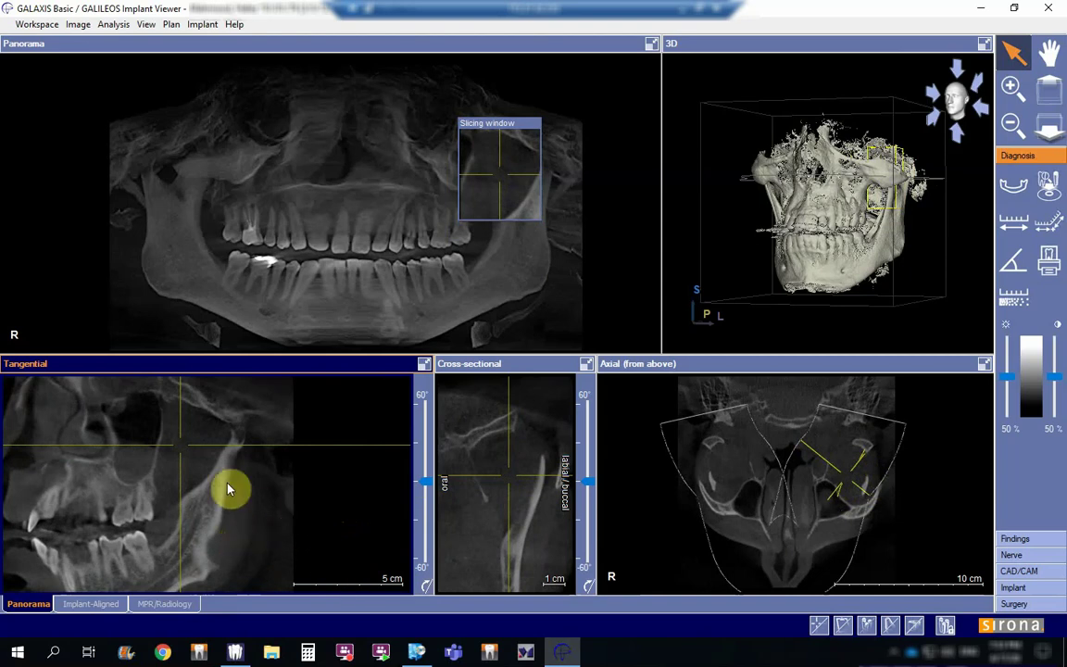
left_click_drag(176, 446, 189, 528)
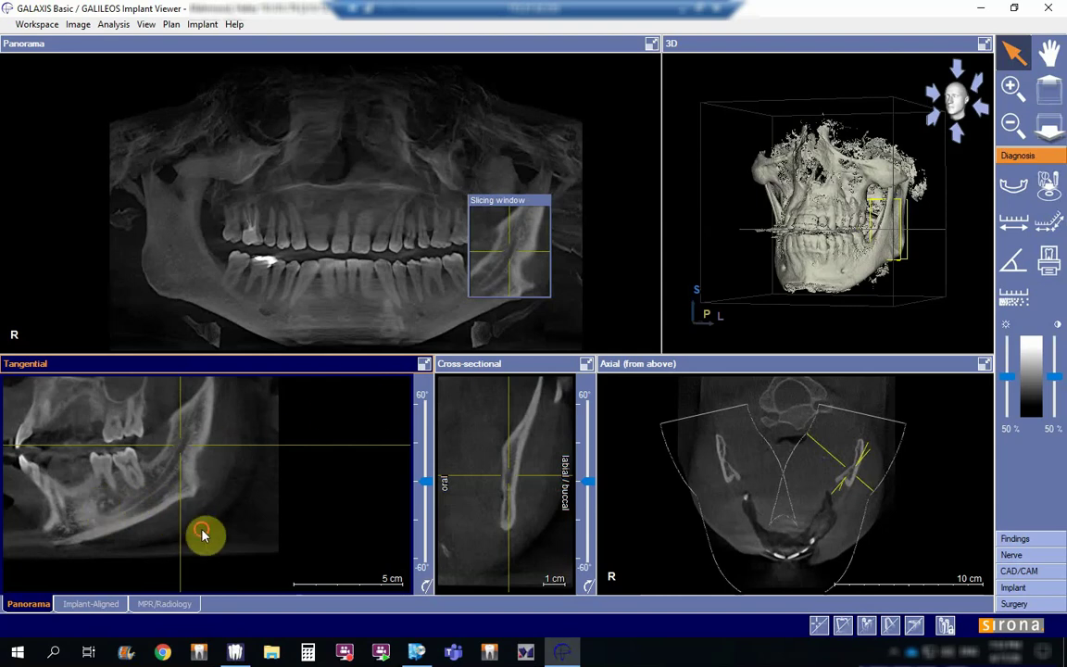
left_click_drag(201, 530, 202, 538)
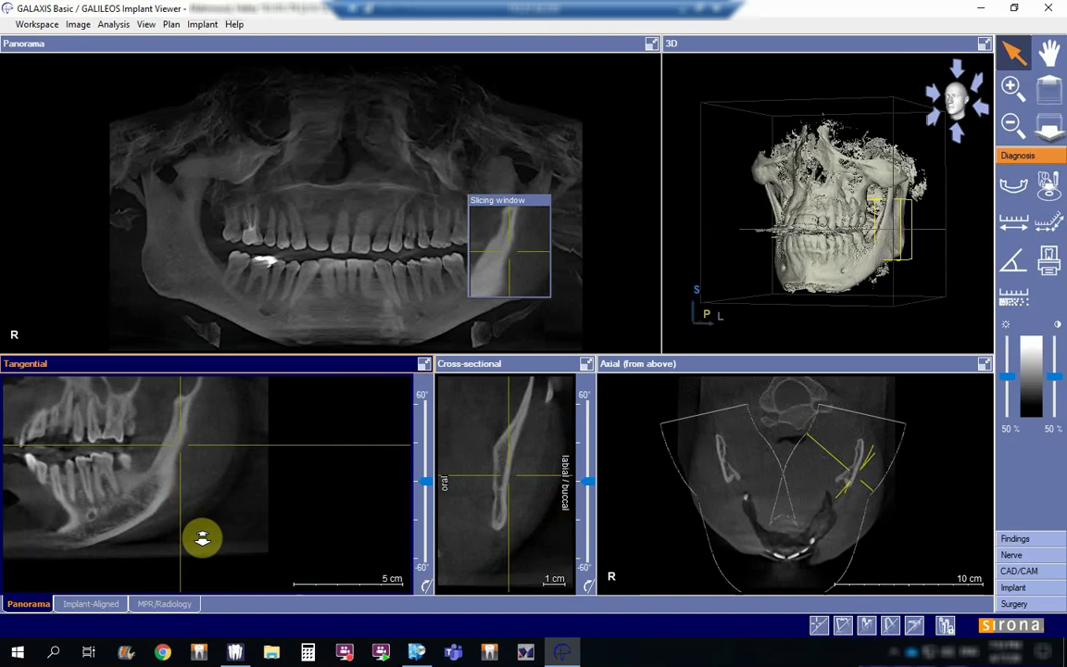
- Move the slicing window to the lower left teeth and mandibular body and examine the tangential slices out to the cheek
left_click_drag(179, 443, 215, 484)
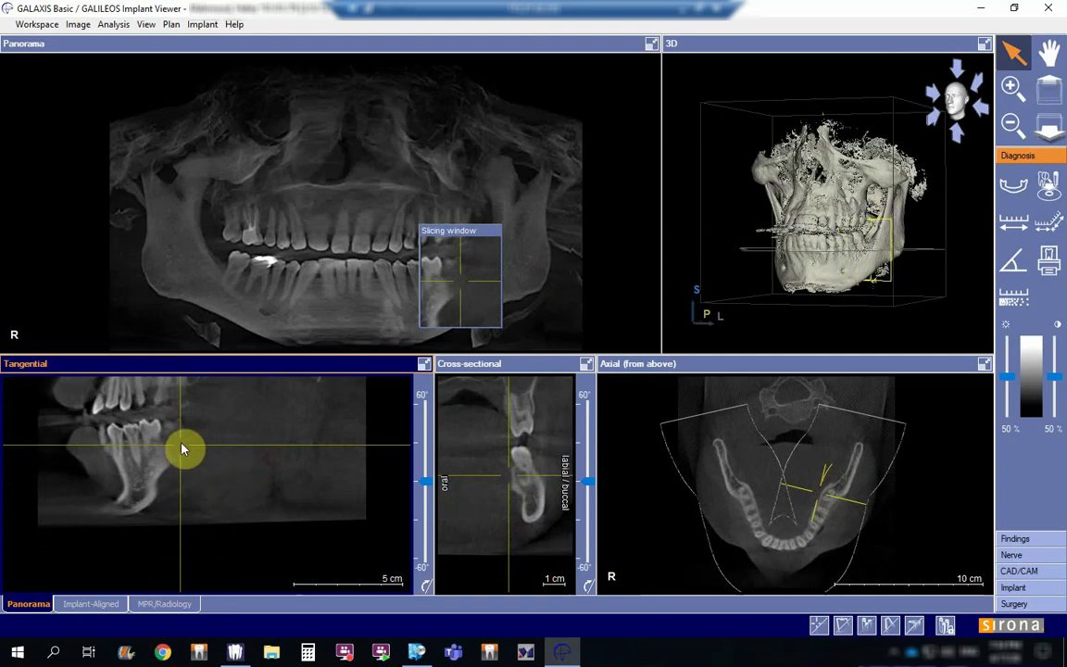
left_click_drag(181, 442, 140, 479)
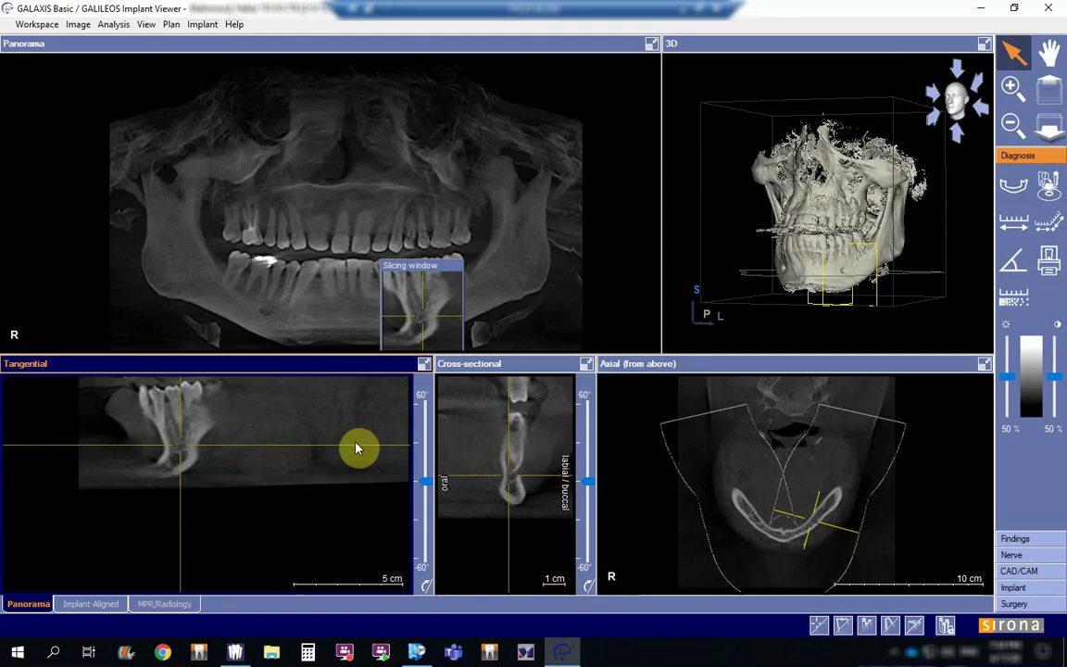
left_click_drag(347, 433, 308, 542)
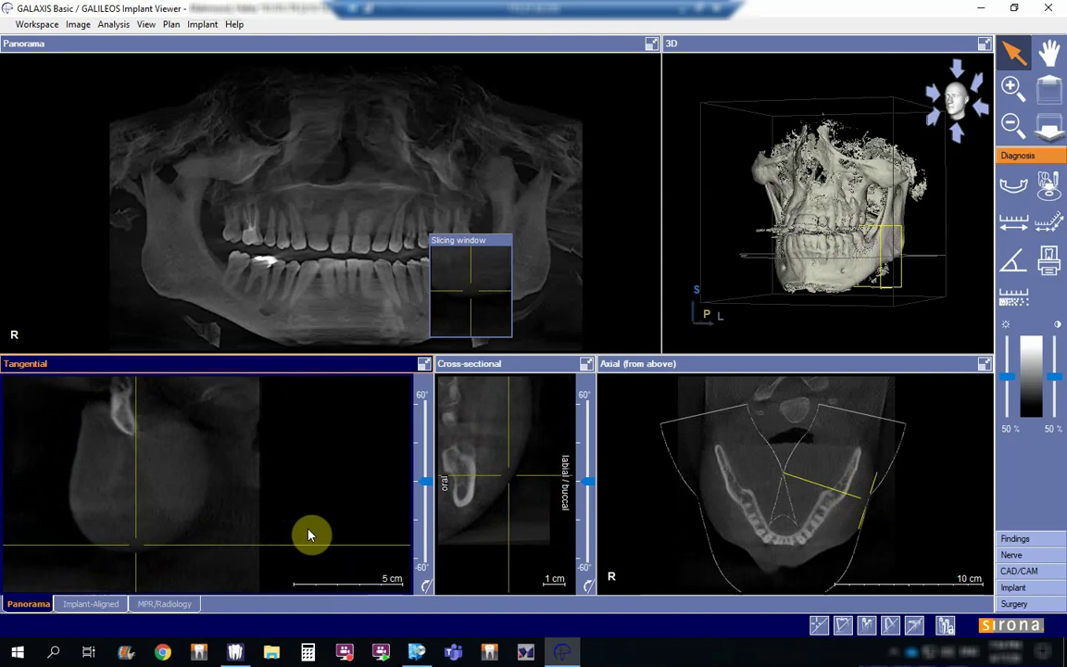